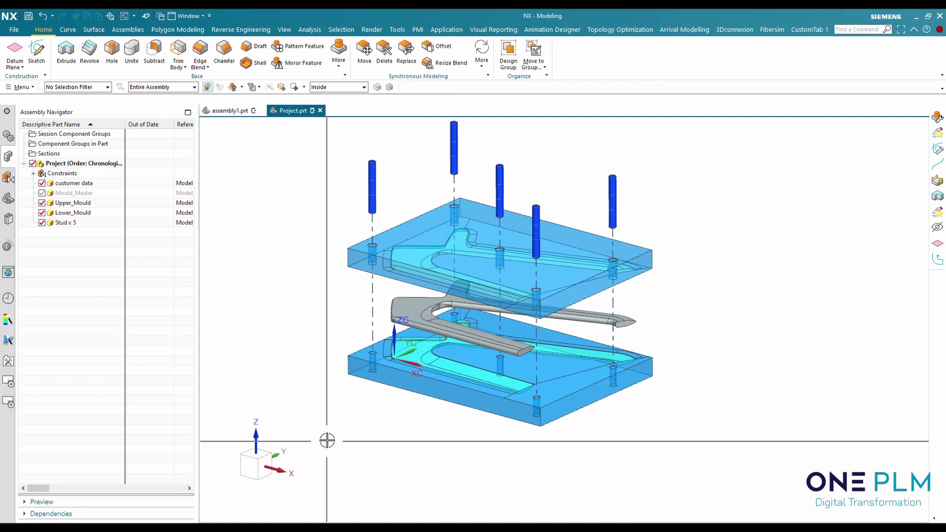
Step: Compare the original customer data against customer data_v2, then return to the Project mould assembly
left_click(222, 111)
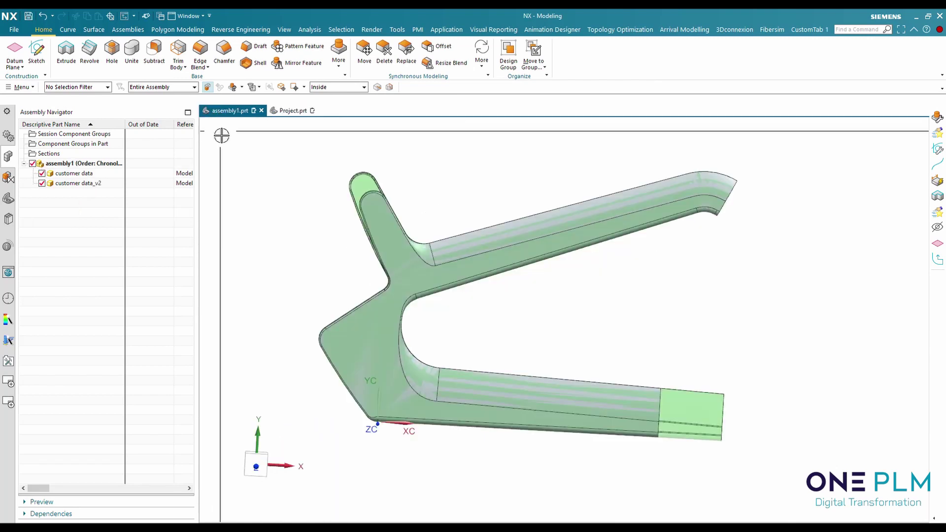
left_click(42, 184)
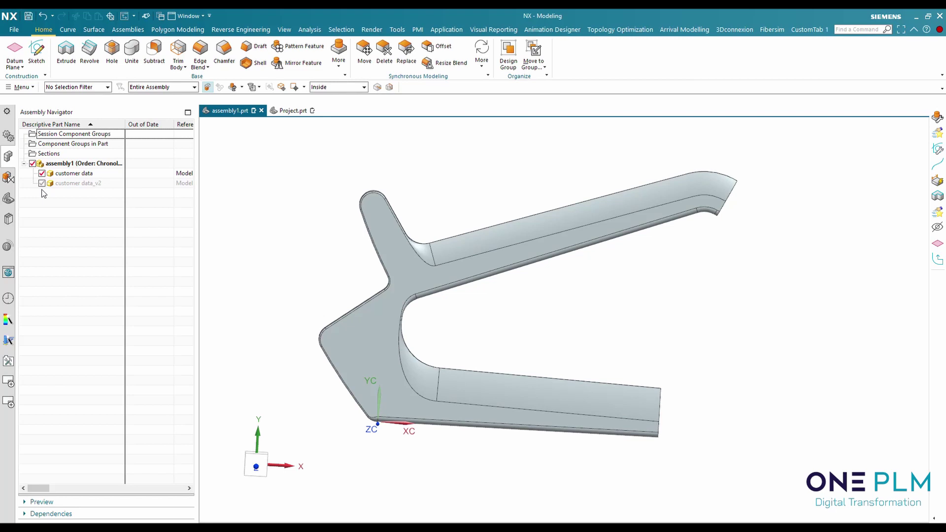
left_click(43, 184)
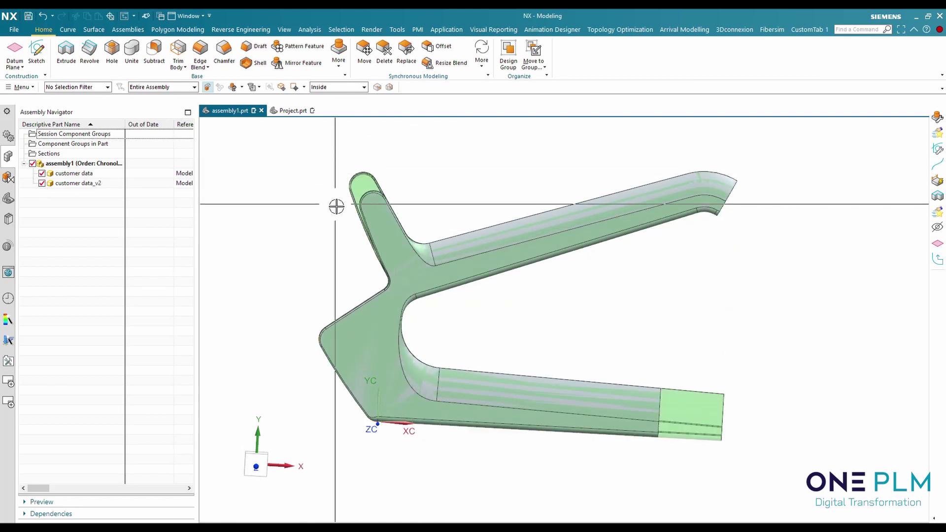
left_click(403, 242)
key("Escape")
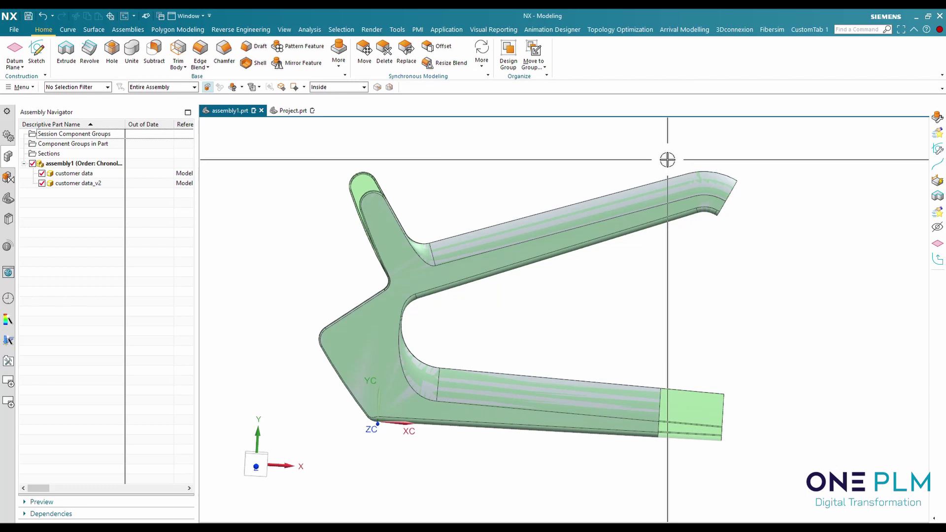
left_click(294, 111)
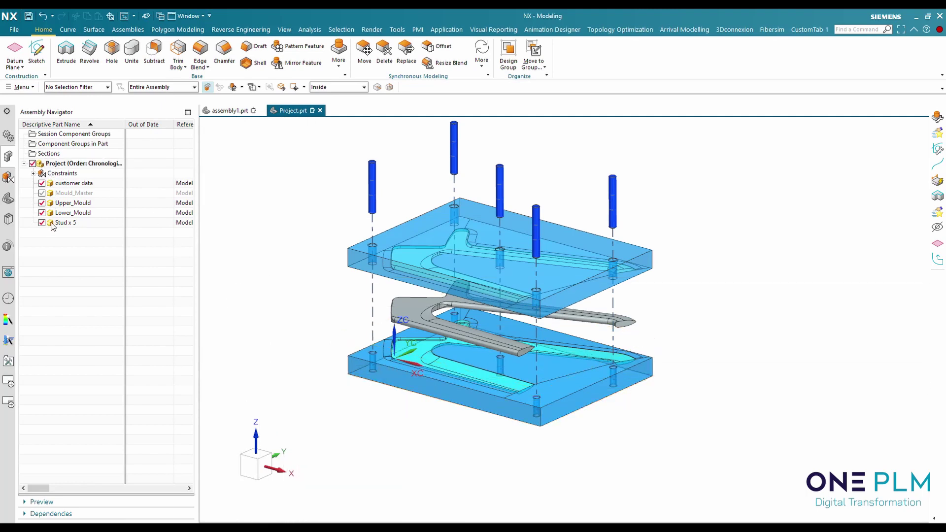
Step: Identify the customer data, Mould_Master, Upper_Mould, Lower_Mould and five stud components in the model
left_click(82, 184)
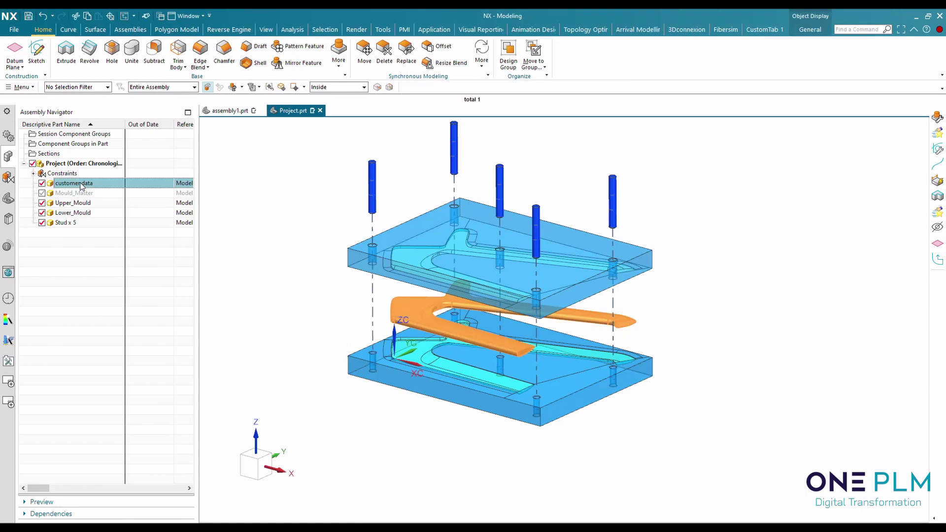
left_click(63, 194)
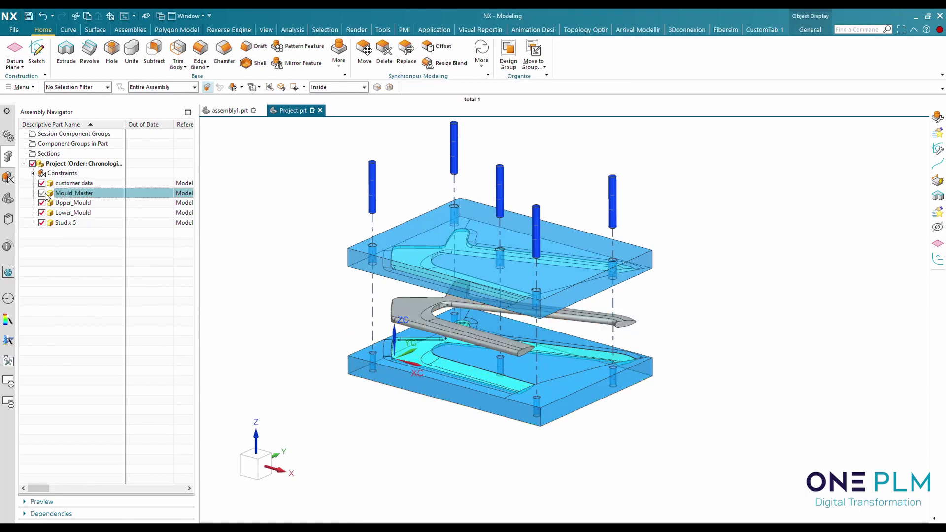
left_click(42, 193)
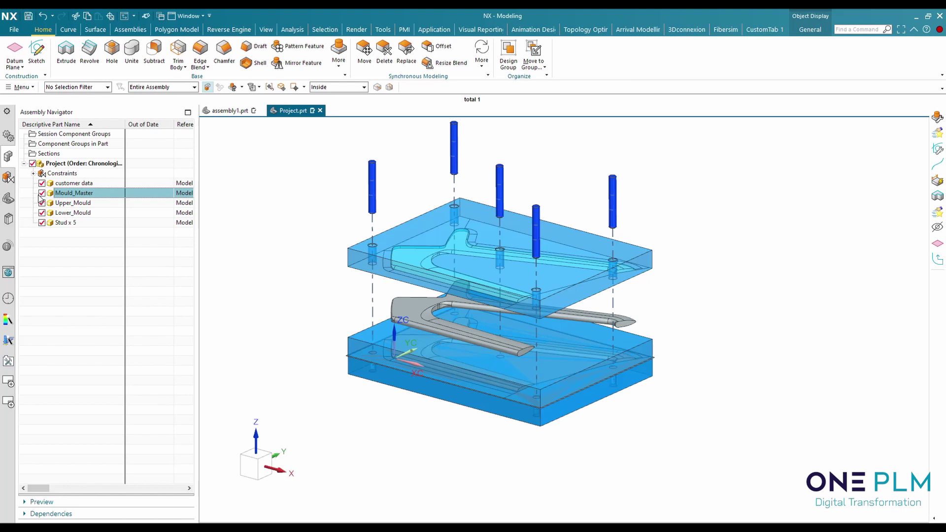
left_click(42, 193)
left_click(66, 204)
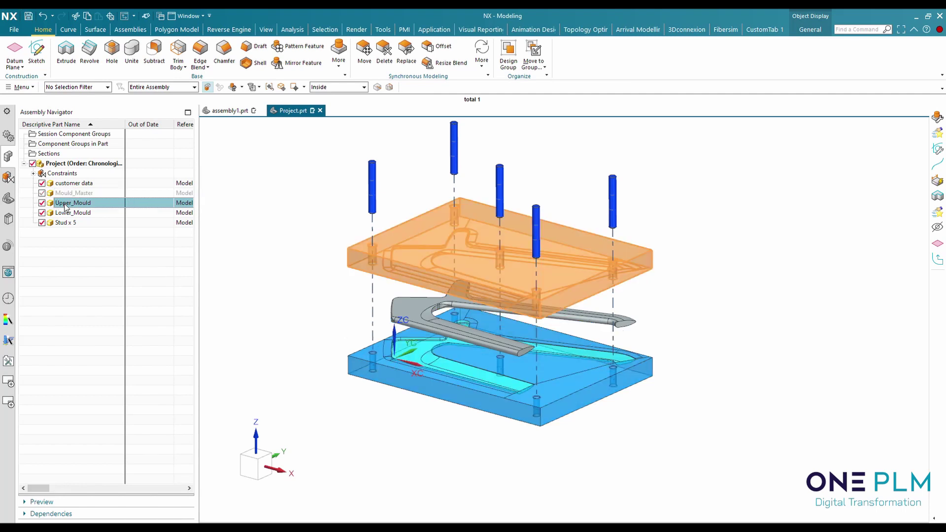
left_click(69, 213)
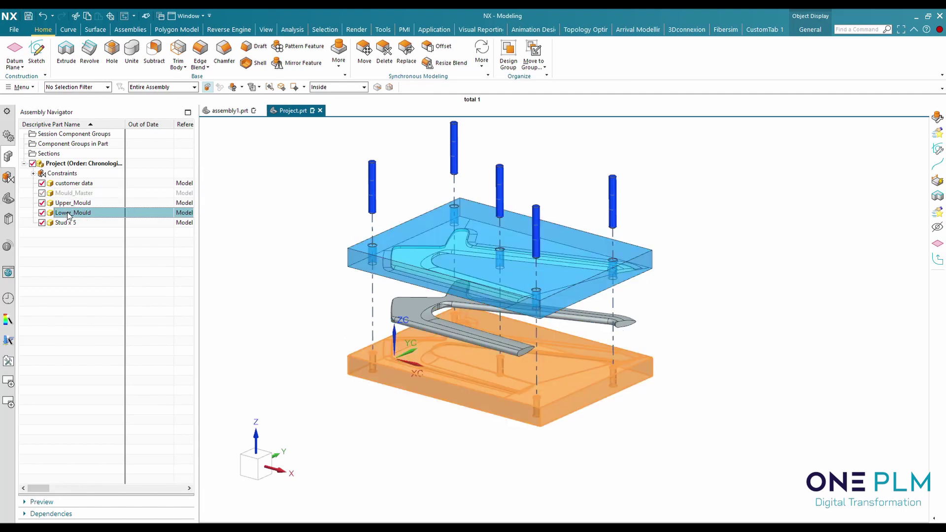
left_click(69, 224)
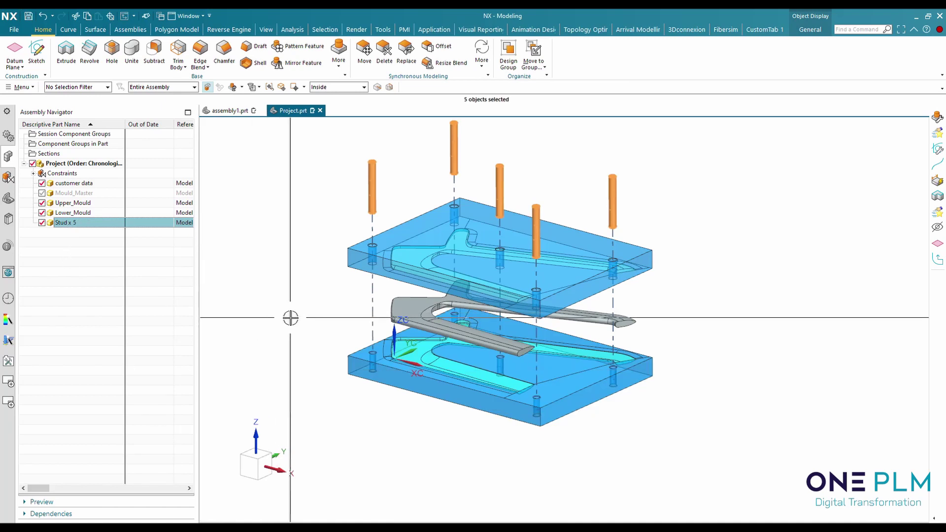
Step: Hide Upper_Mould, Lower_Mould and the five studs, and show Mould_Master
left_click(42, 203)
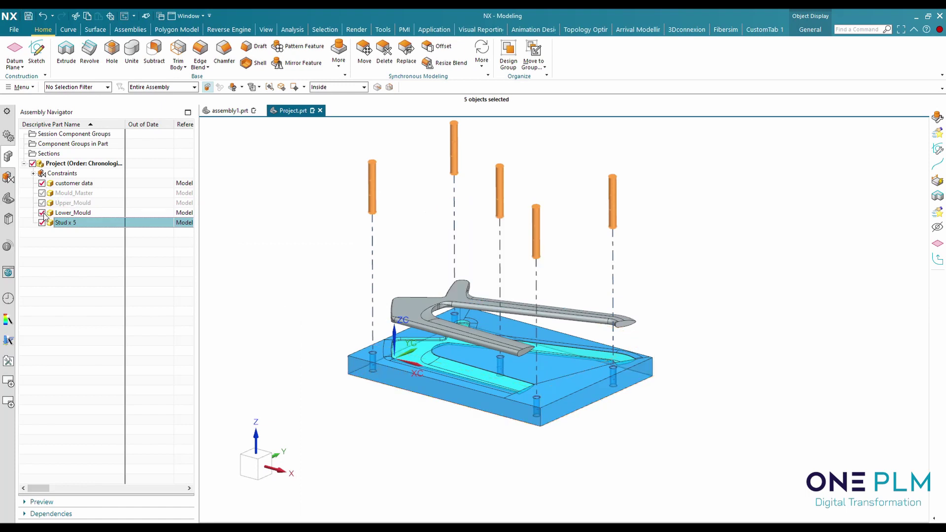
left_click(42, 213)
left_click(42, 223)
left_click(42, 192)
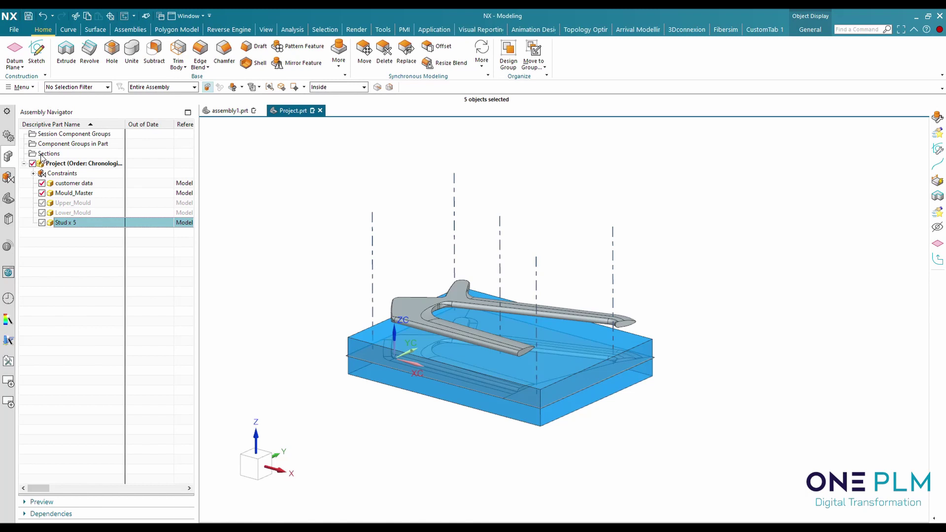
Step: Switch the model to the saved Trimetric view
left_click(8, 197)
left_click(25, 135)
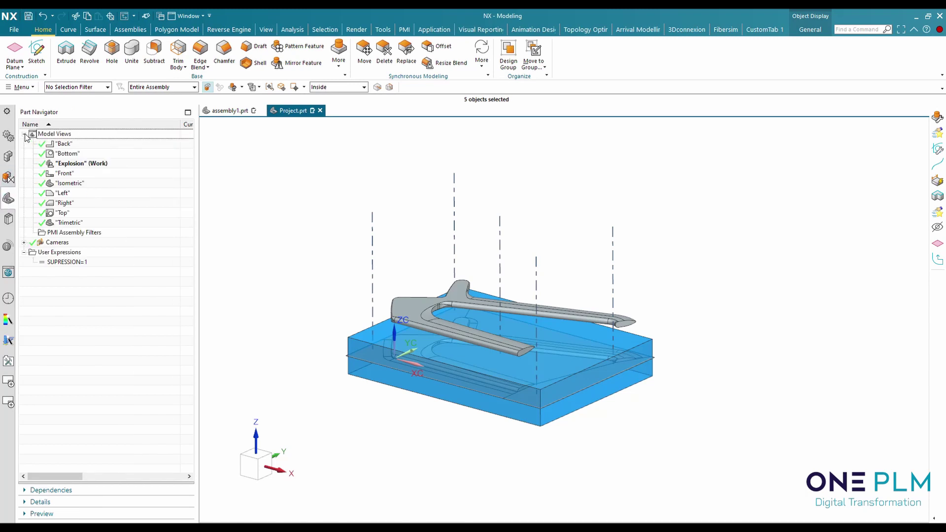
double_click(69, 223)
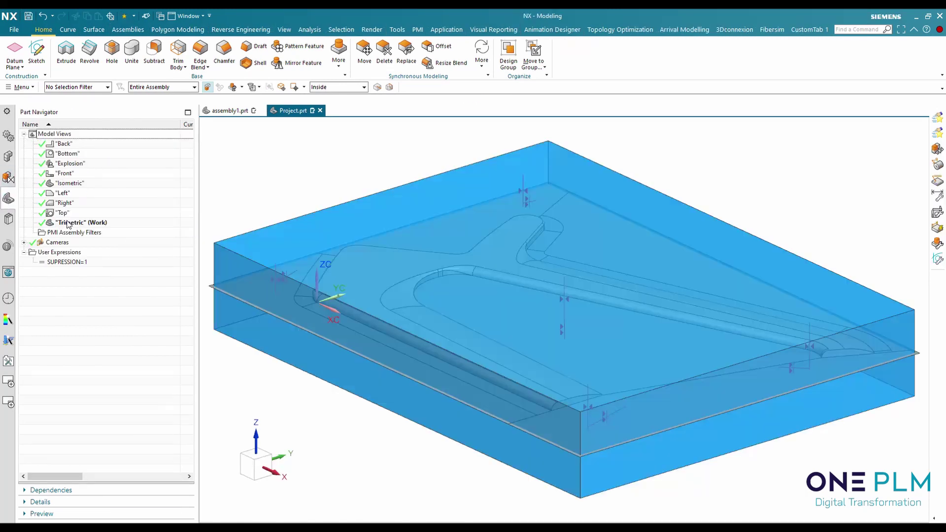
Step: Make Mould_Master the work part and trace which features depend on Linked Body (1)
left_click(7, 155)
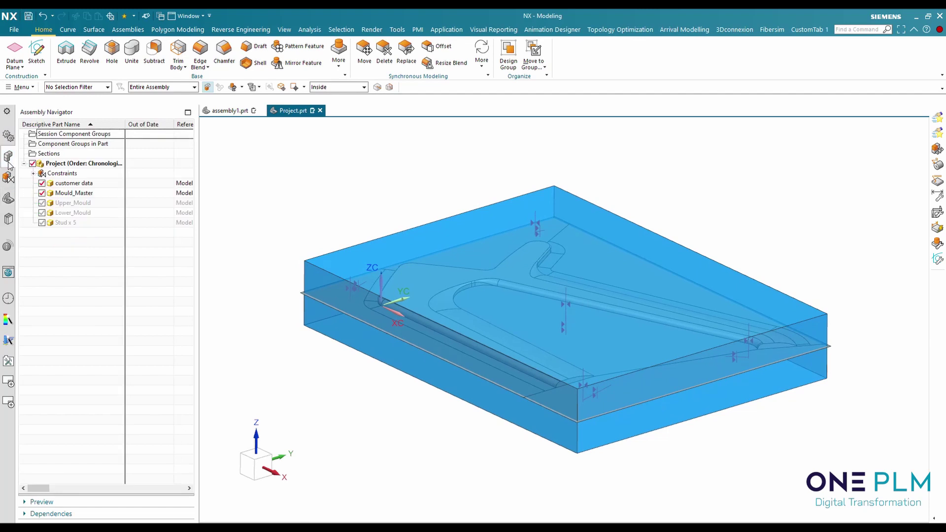
left_click(84, 194)
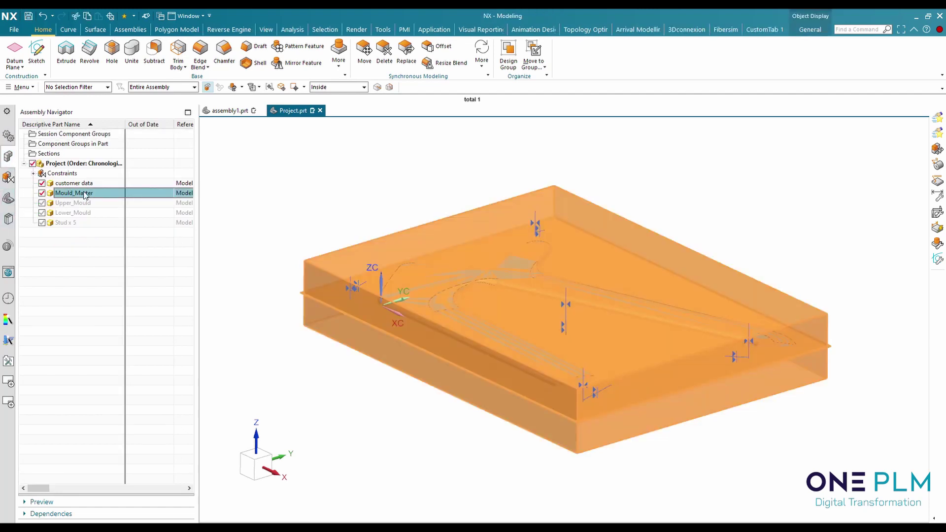
double_click(85, 194)
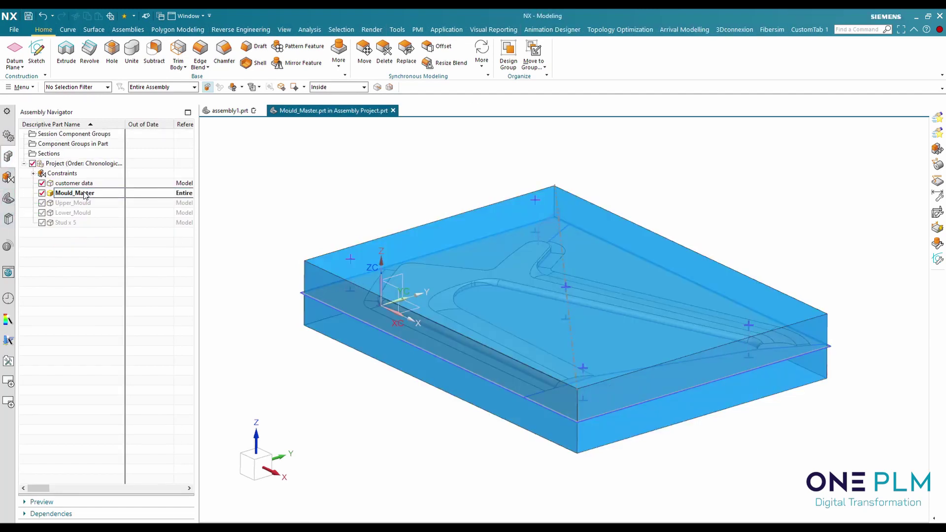
left_click(9, 198)
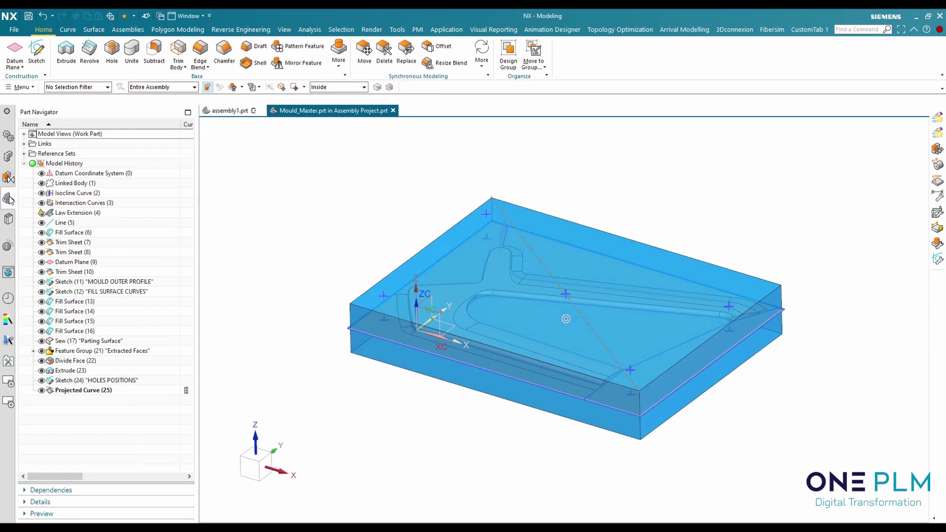
left_click(68, 185)
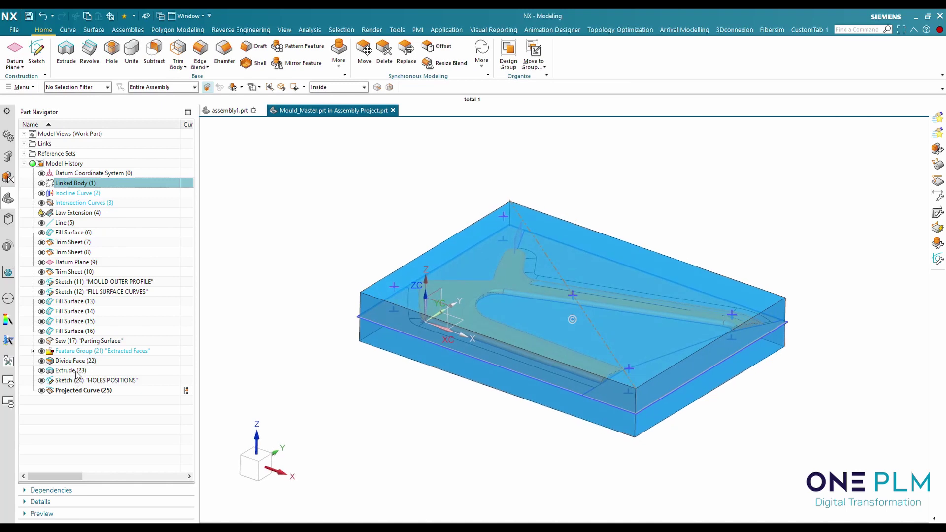
Step: Replace the customer data component with customer data_v2.prt and view the mould from the top
left_click(8, 157)
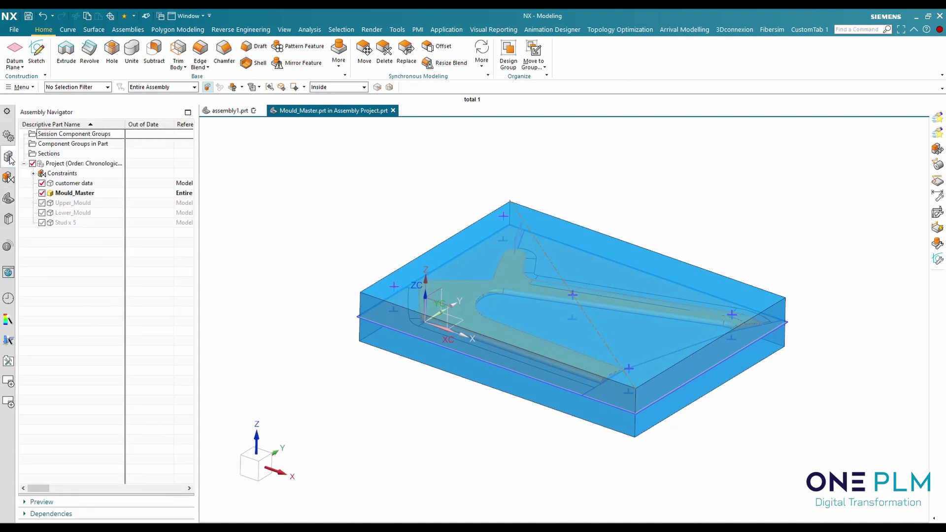
left_click(67, 185)
right_click(87, 186)
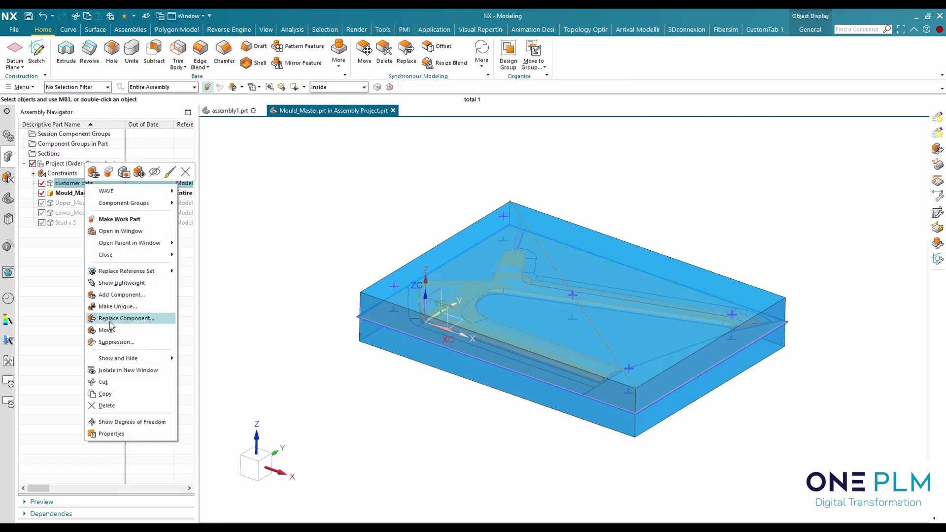
left_click(131, 320)
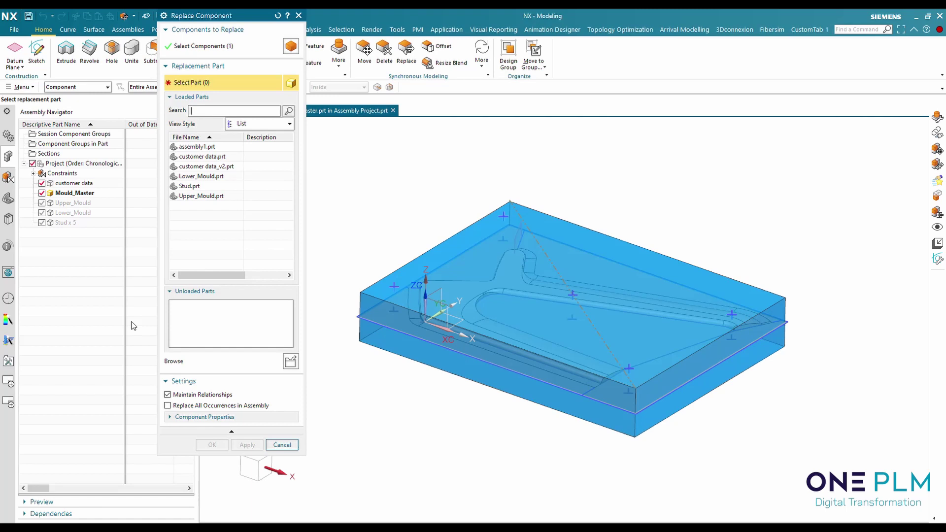
left_click(210, 168)
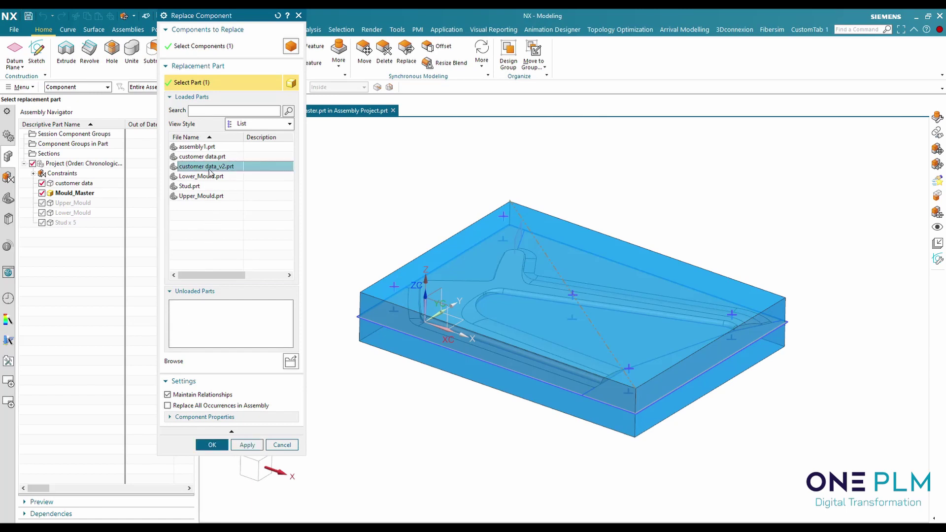
left_click(213, 446)
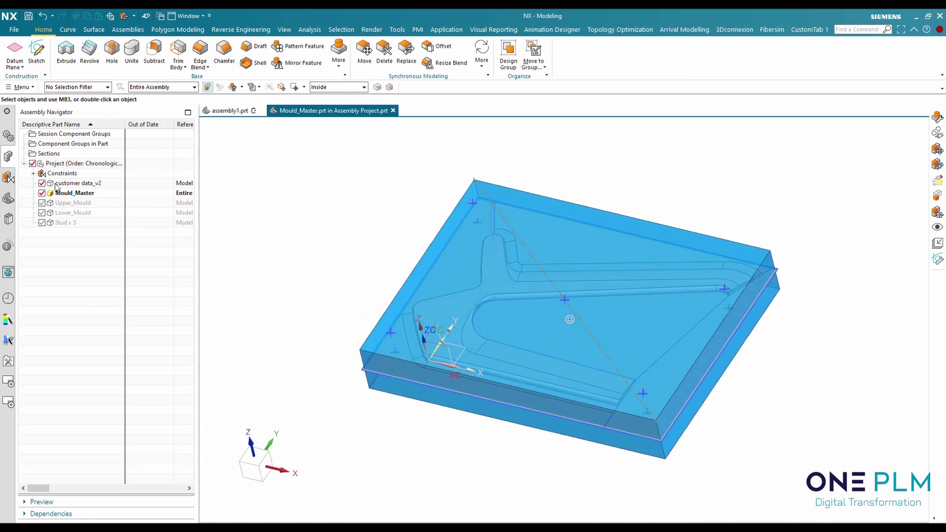
left_click(77, 186)
key("ctrl+alt+t")
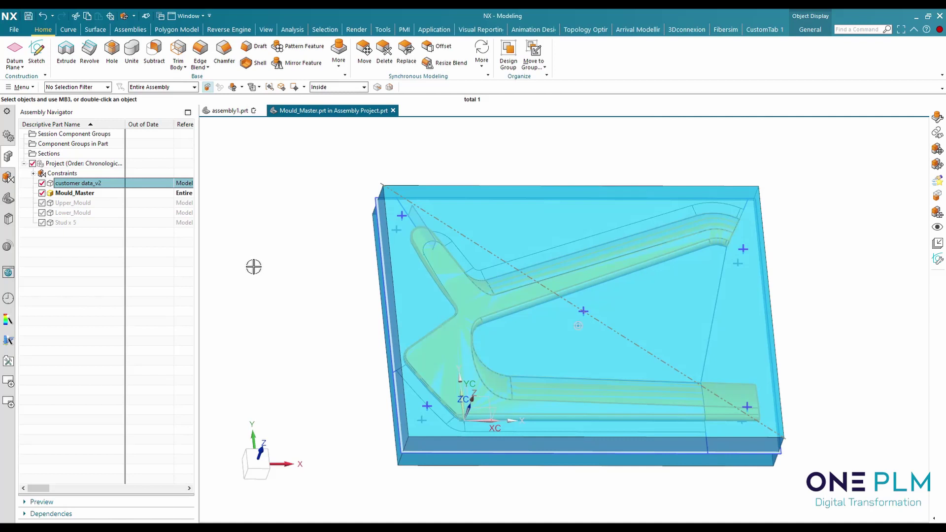
Step: Hide the Upper_Mould and Lower_Mould components
left_click(68, 203)
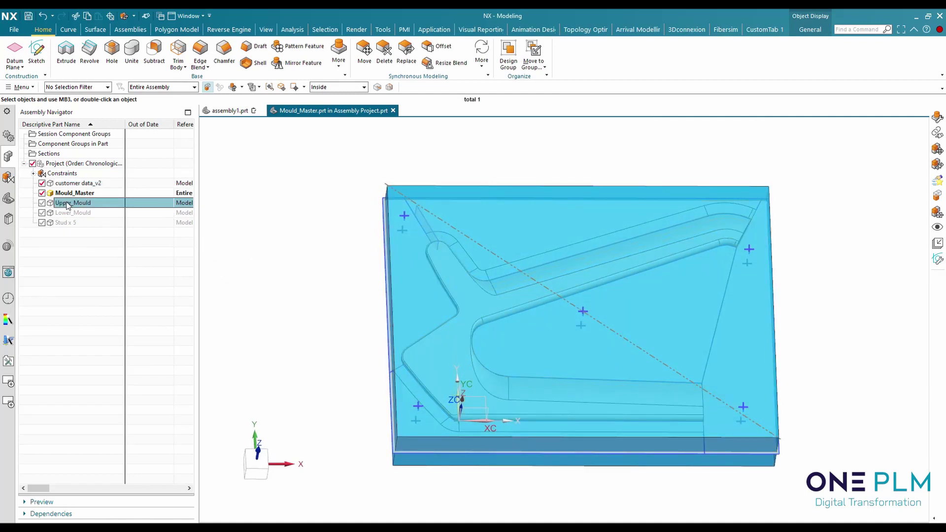
left_click(71, 213, "ctrl")
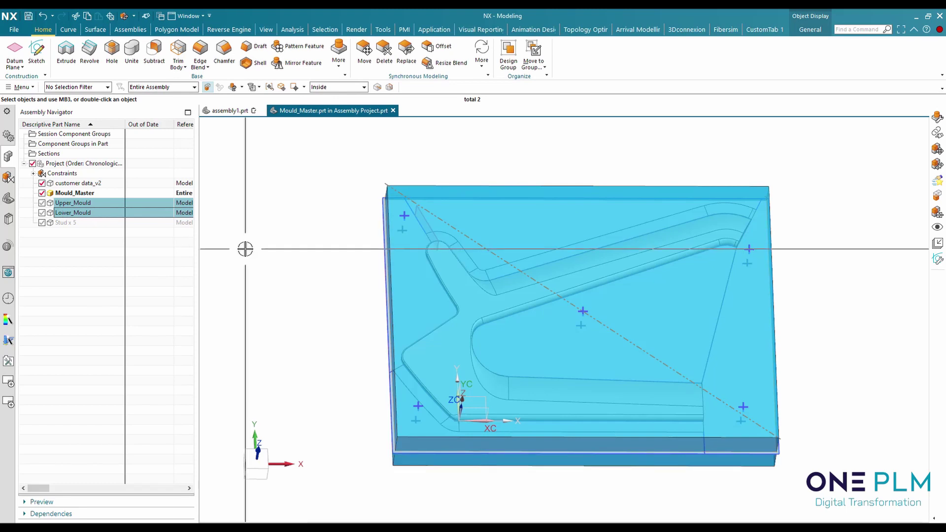
key("ctrl+b")
Step: Session-freeze Lower_Mould.prt and Upper_Mould.prt in the WAVE Associativity Manager
left_click(22, 88)
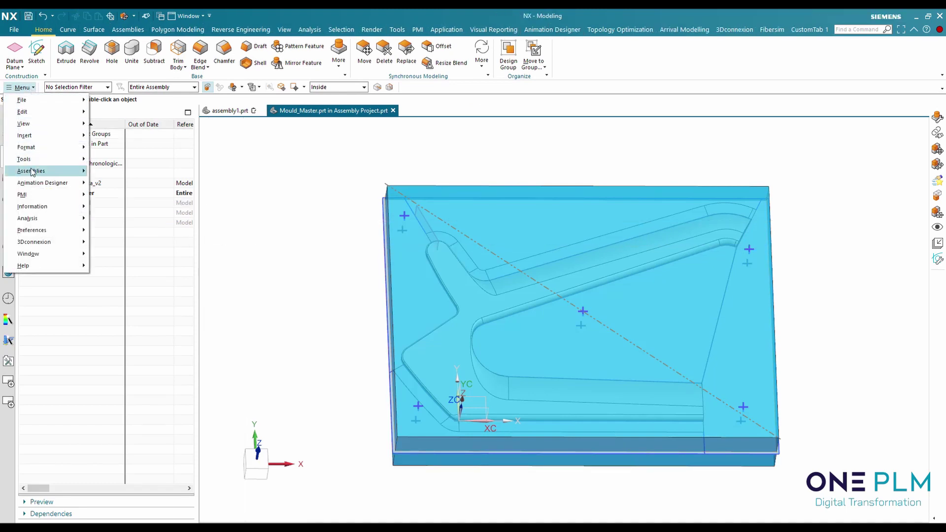
mouse_move(32, 172)
mouse_move(151, 308)
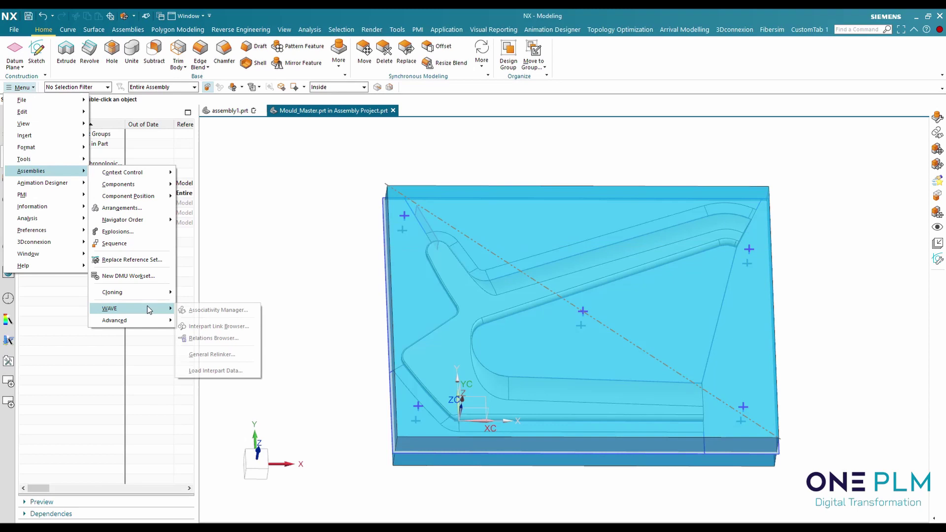
left_click(216, 311)
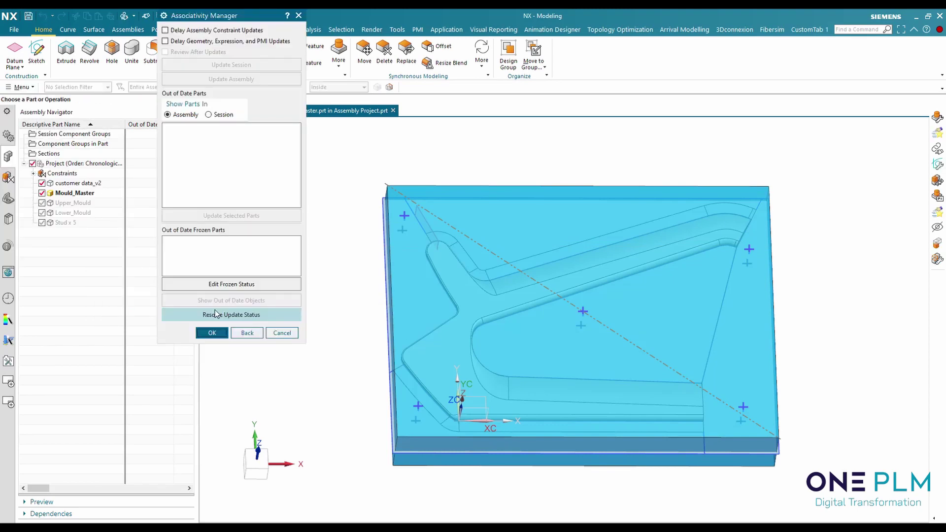
left_click(231, 285)
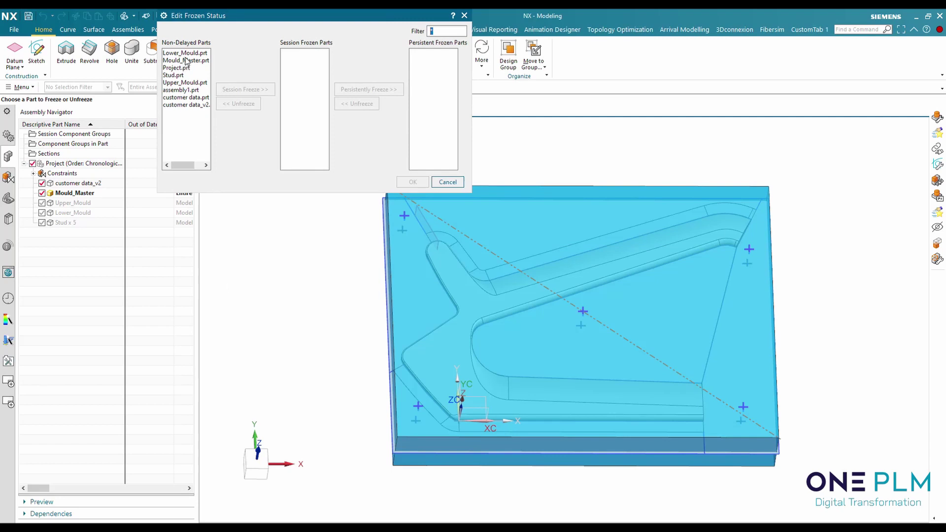
left_click(186, 54)
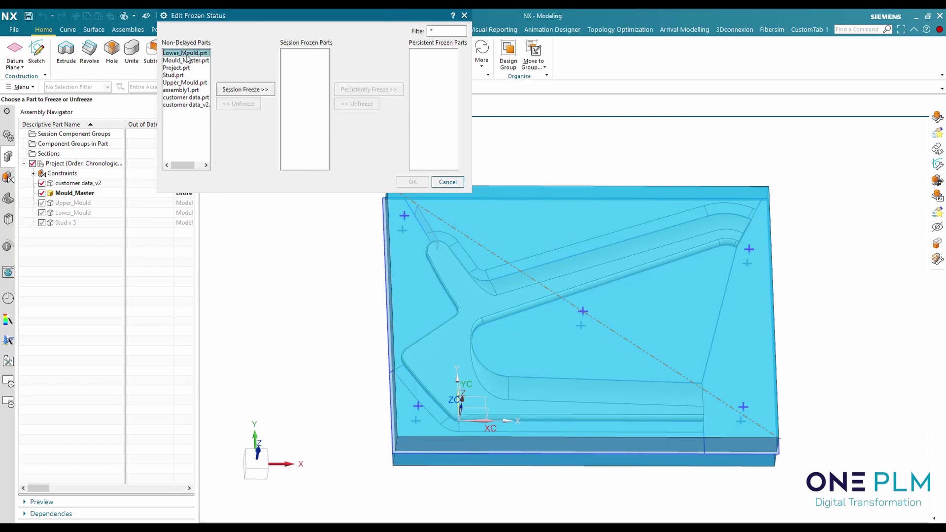
left_click(177, 83, "ctrl")
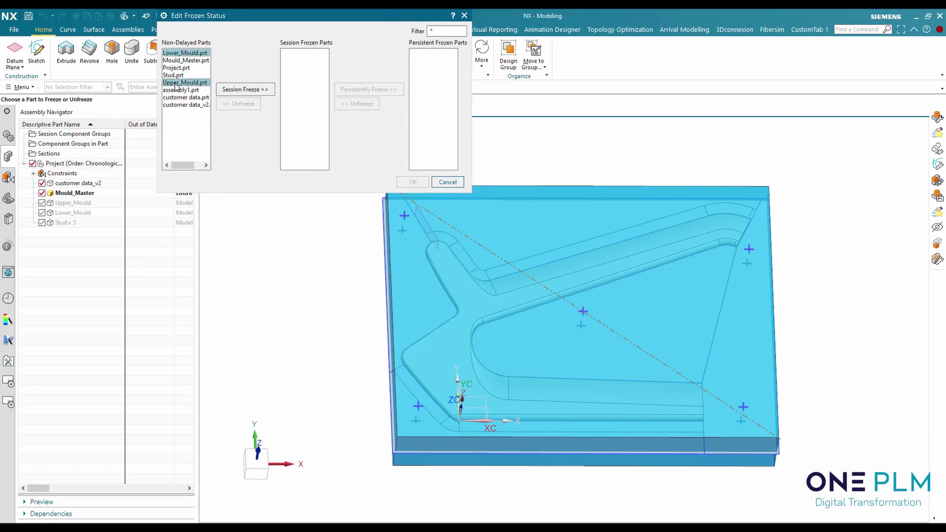
left_click(251, 90)
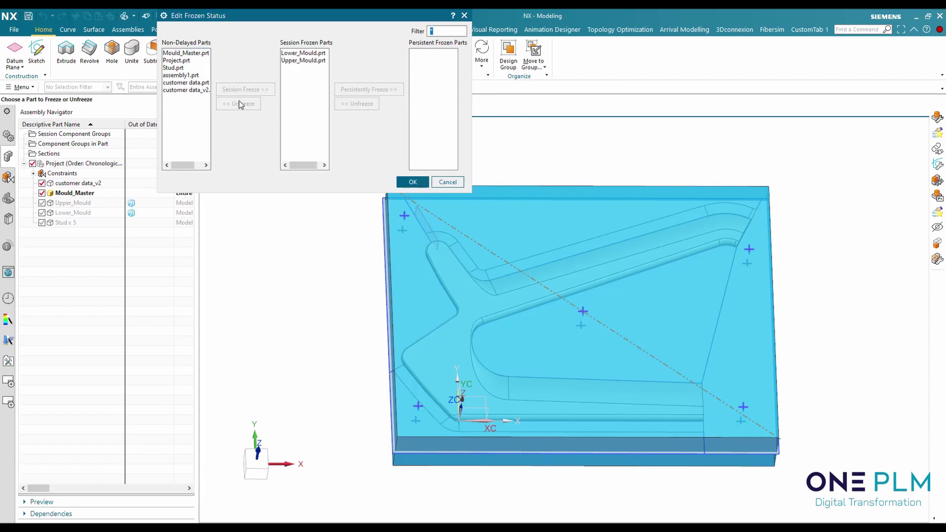
left_click(413, 181)
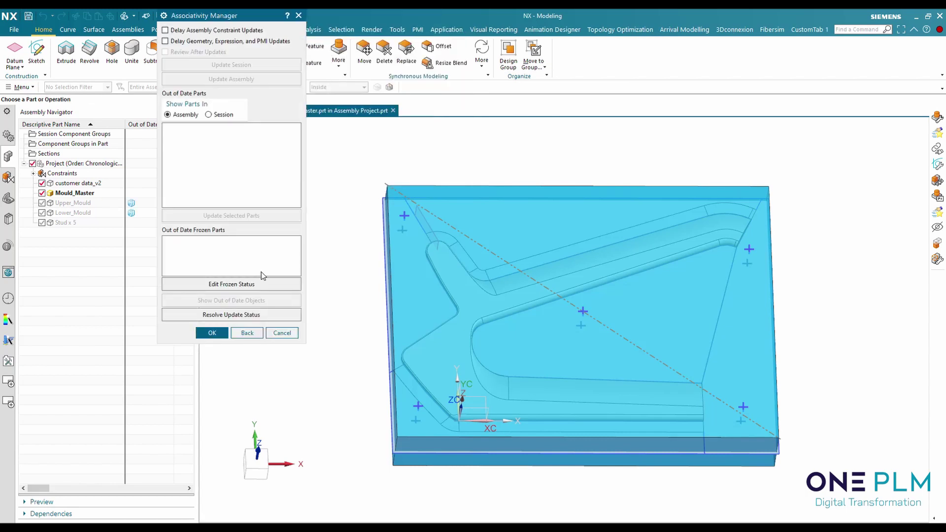
left_click(212, 333)
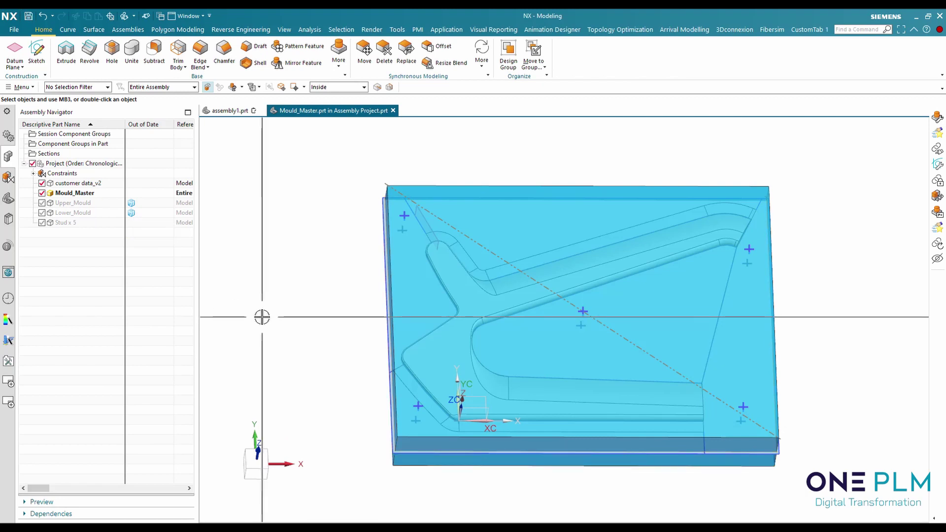
Step: Show Mould_Master's feature history in the Part Navigator and orbit the mould to an angled view
left_click(10, 200)
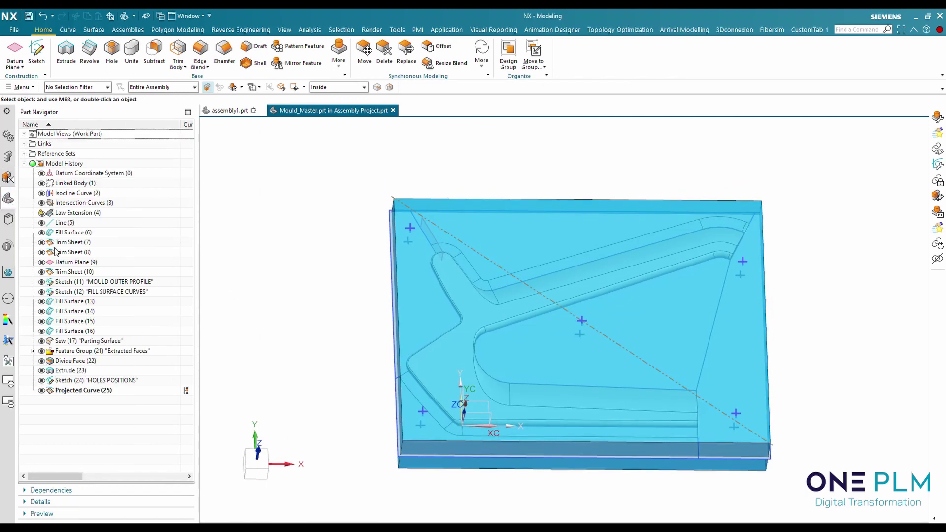
mouse_move(300, 310)
middle_mouse_down()
mouse_move(327, 293)
mouse_move(250, 294)
middle_mouse_up()
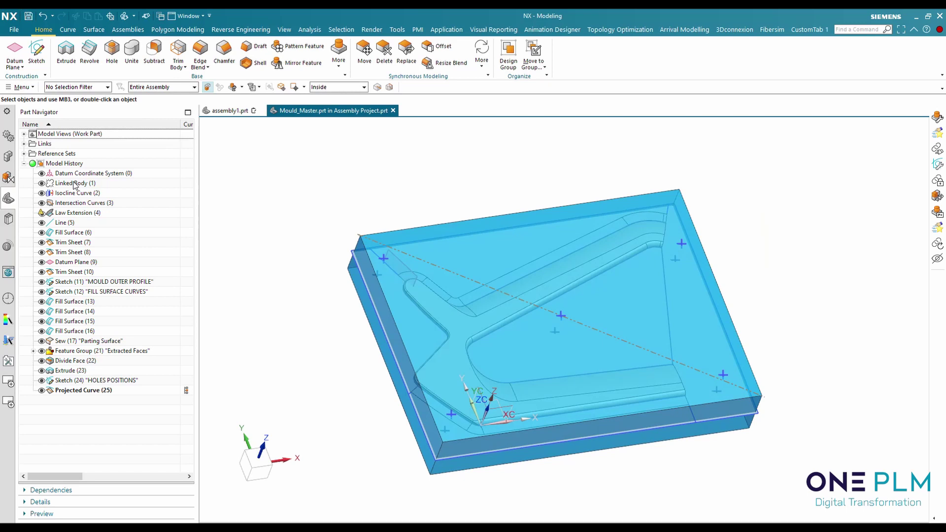
Step: Edit Linked Body (1) to link the customer data_v2 body instead and apply it
double_click(74, 184)
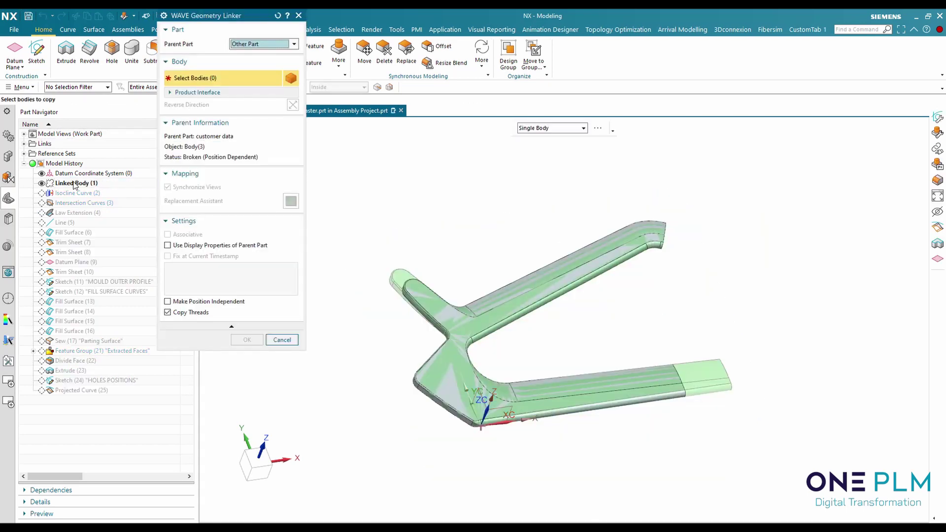
left_click_drag(212, 20, 254, 128)
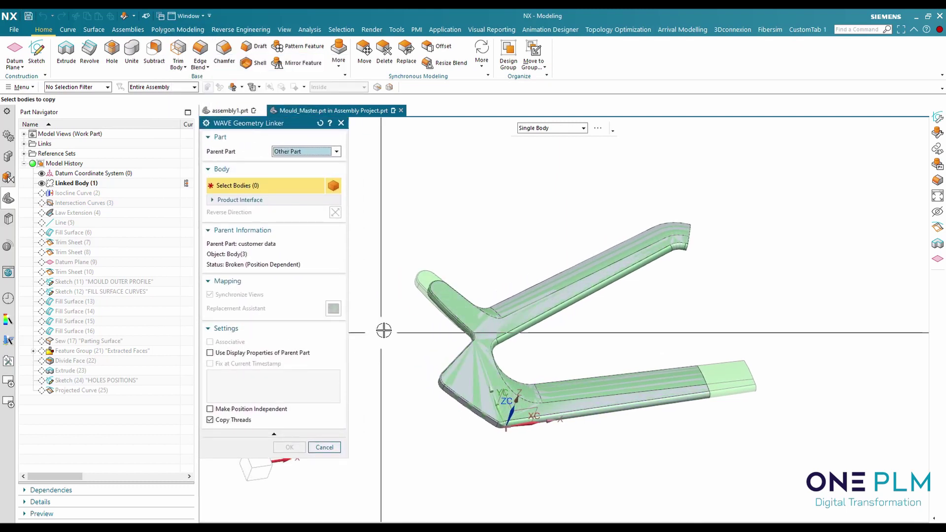
left_click(419, 268)
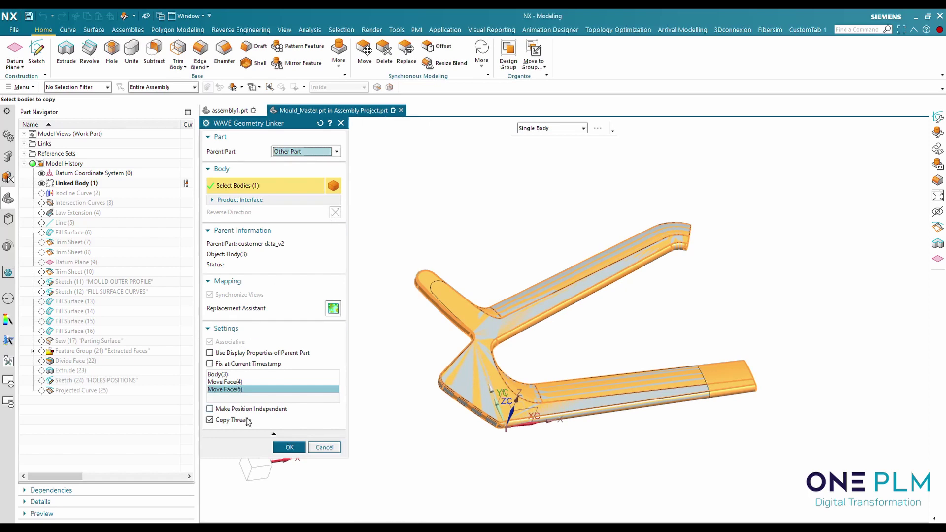
left_click(287, 447)
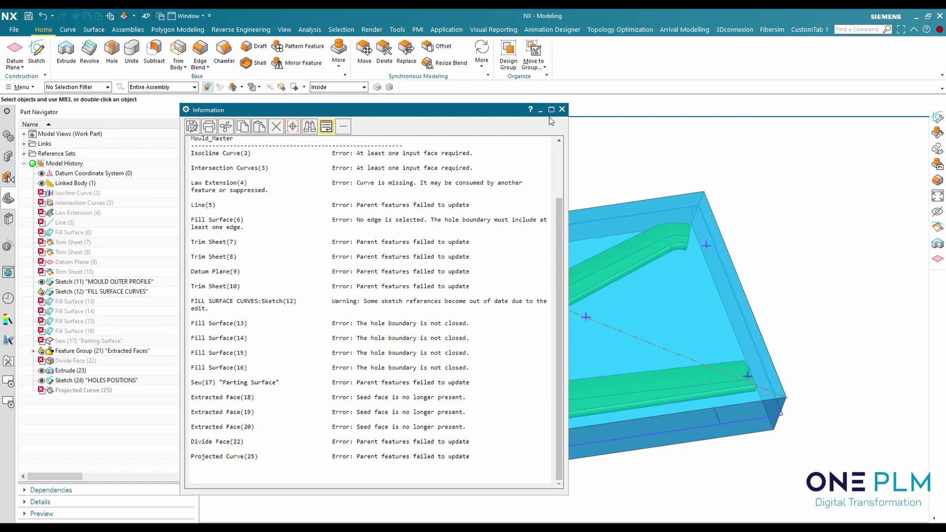
Step: Close the update error report, undo the relink, and orbit to a flatter top-down view
left_click(562, 109)
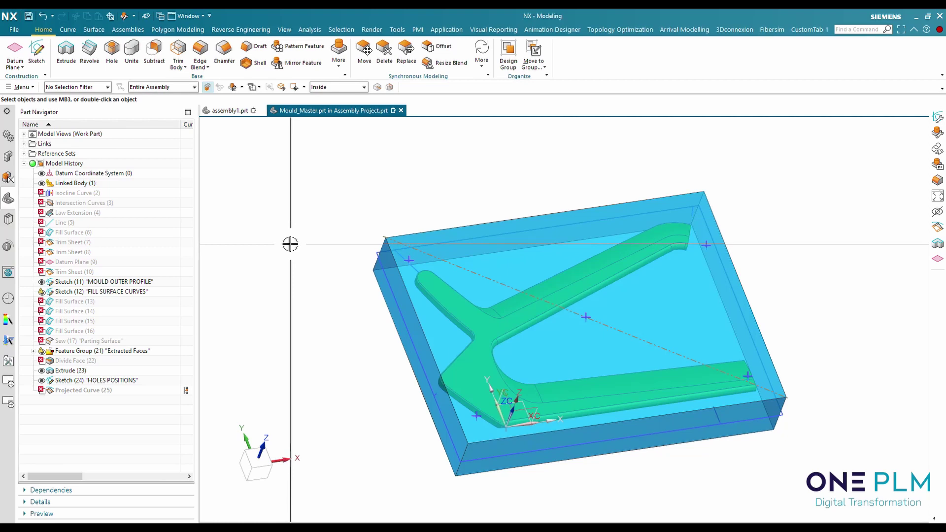
key("ctrl+z")
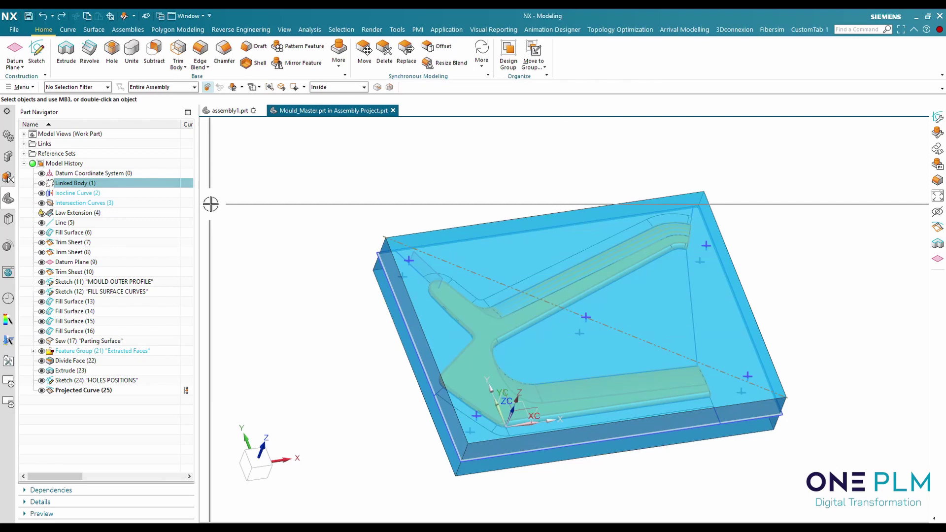
middle_click_drag(211, 203, 238, 238)
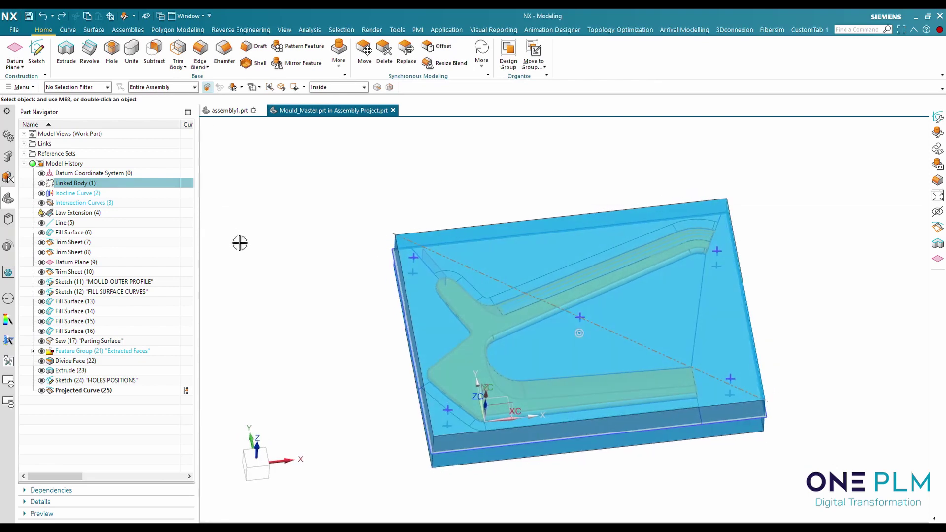
Step: Reopen Linked Body (1), select the customer data_v2 body, and launch the Replacement Assistant
left_click(68, 184)
double_click(68, 184)
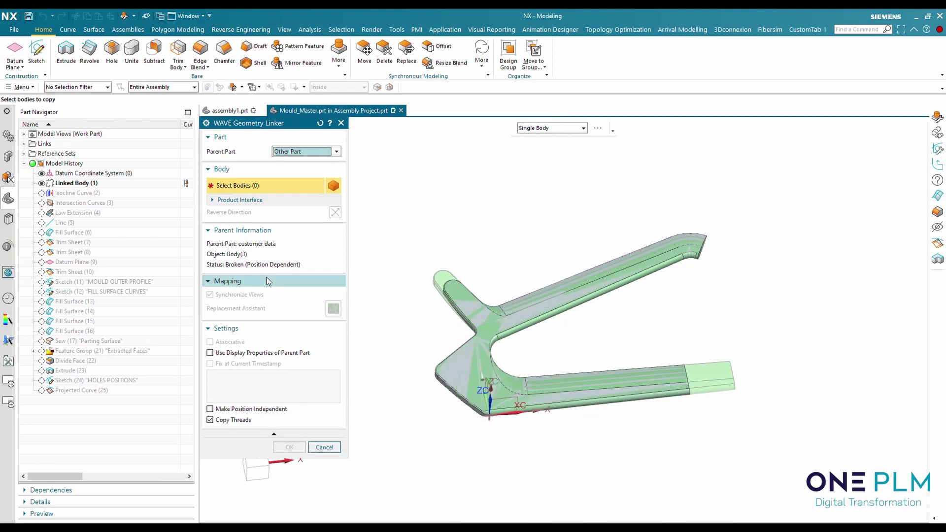
left_click(445, 268)
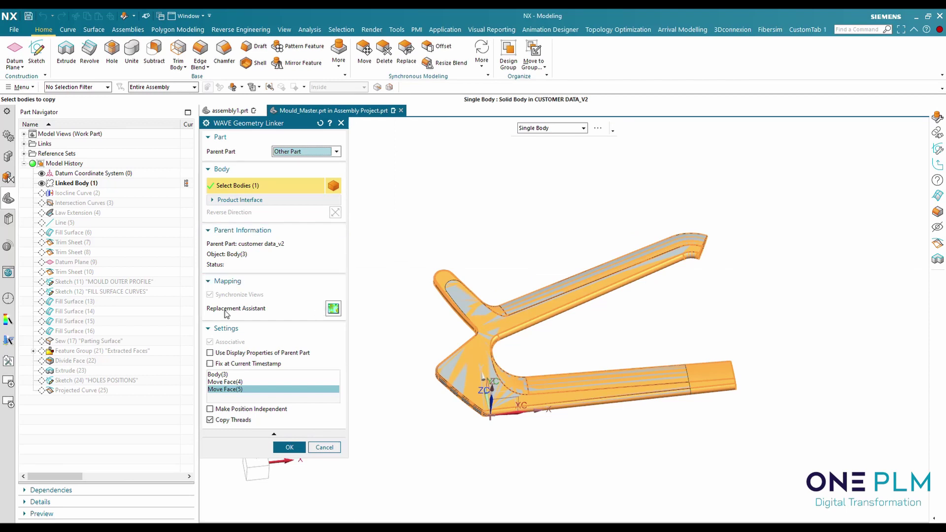
left_click(333, 309)
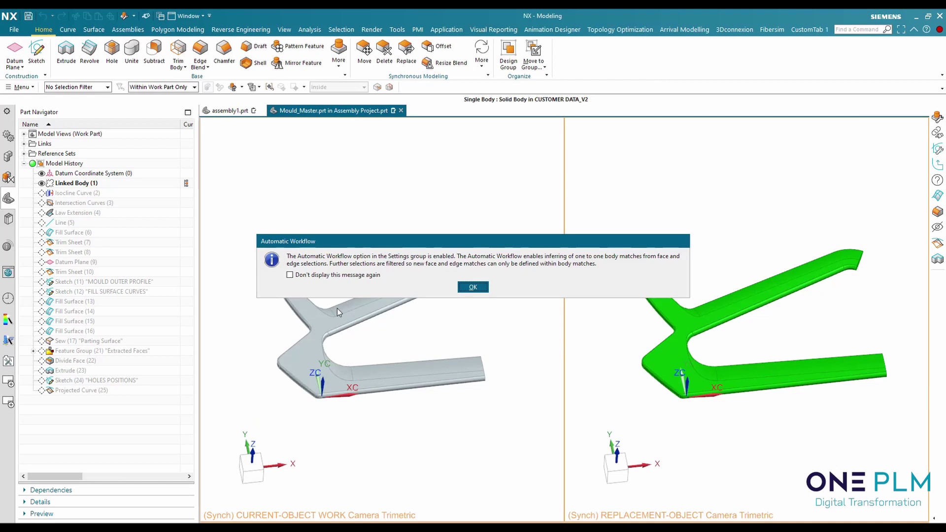
Step: Dismiss the Automatic Workflow notice and set the Replacement Assistant Dim Color to yellow
left_click(485, 288)
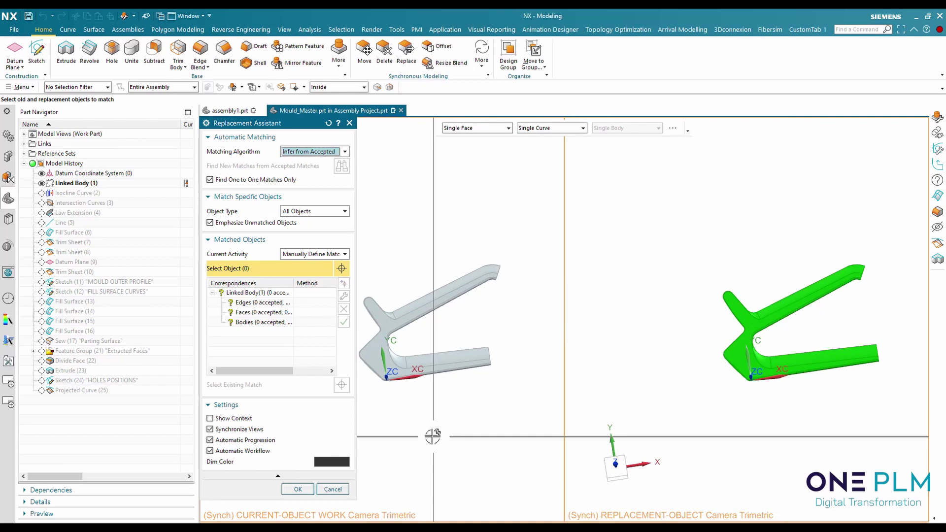
left_click(332, 461)
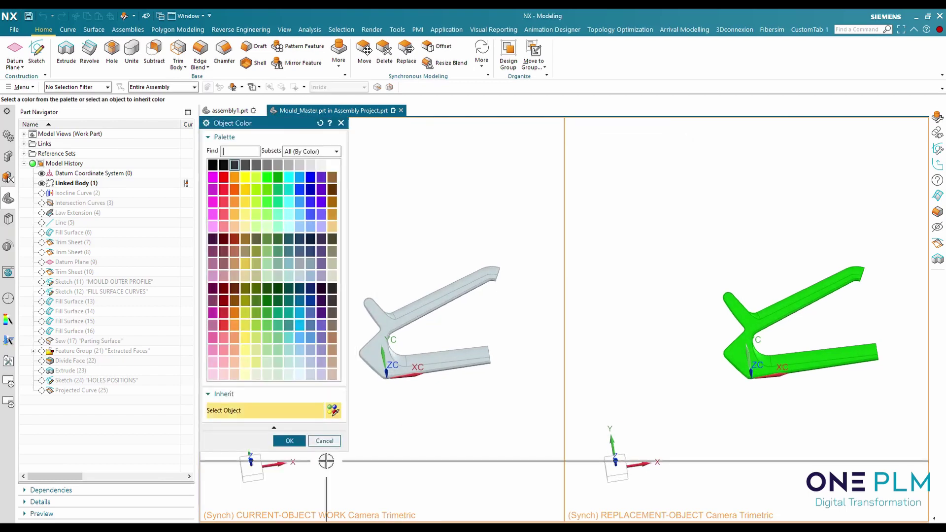
left_click(245, 177)
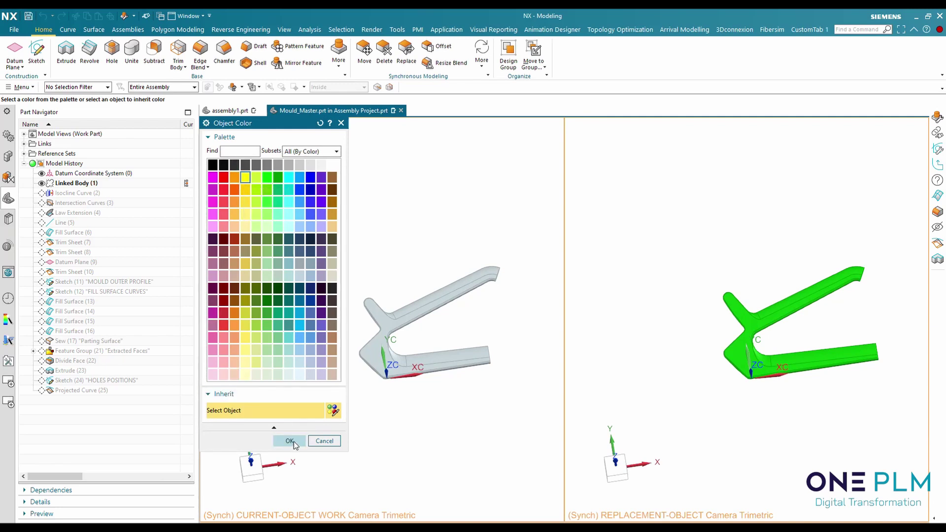
left_click(290, 441)
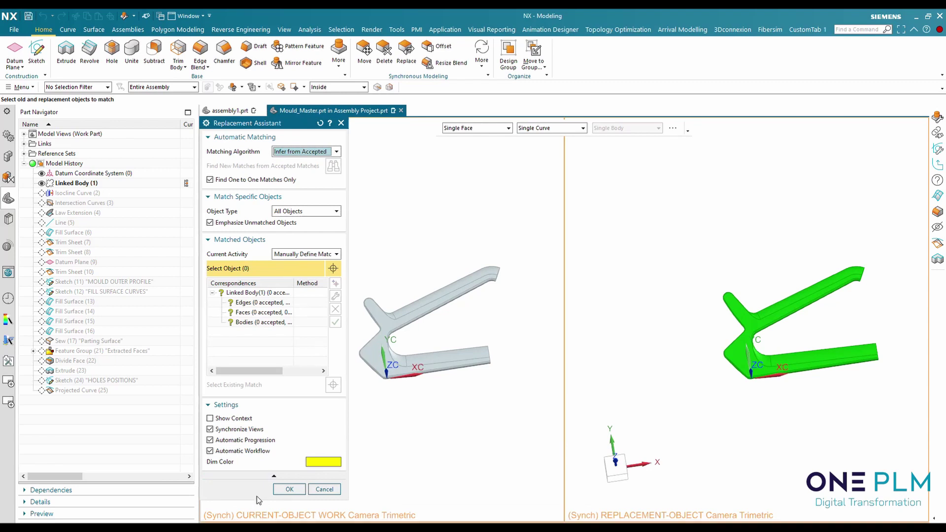
Step: Run Geometric matching between the old and new bodies and inspect the found matches
left_click(312, 152)
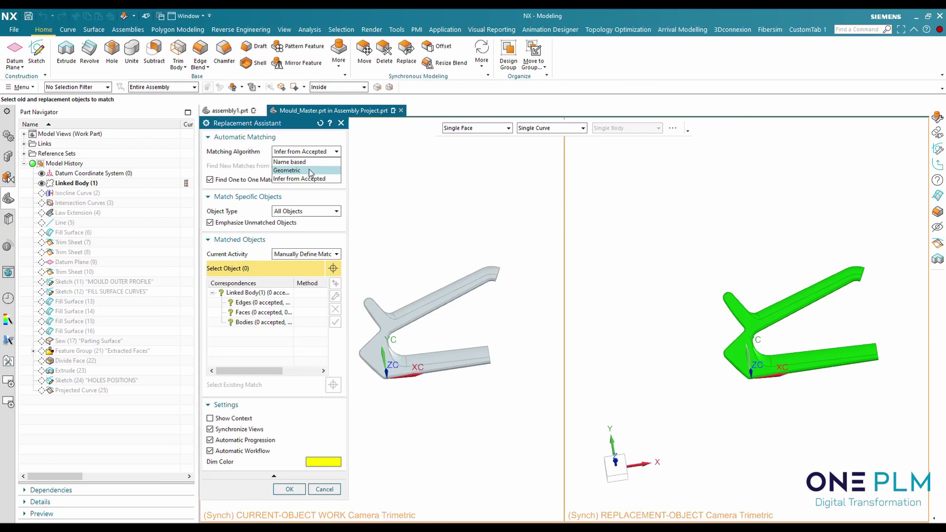
left_click(309, 169)
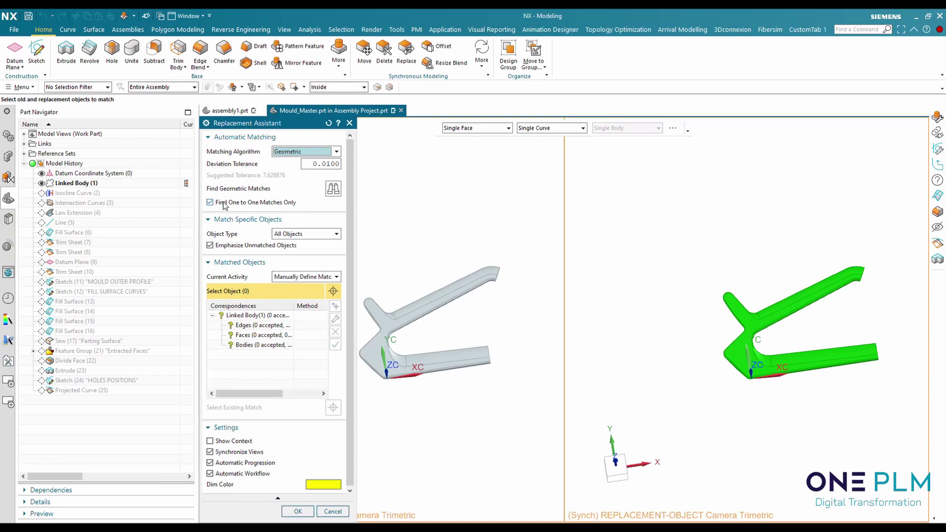
left_click(334, 189)
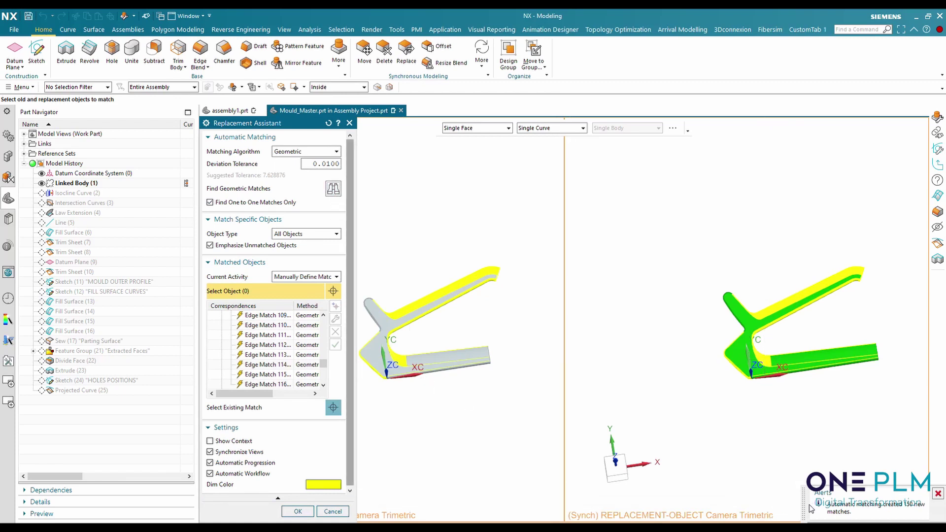
left_click_drag(805, 510, 587, 447)
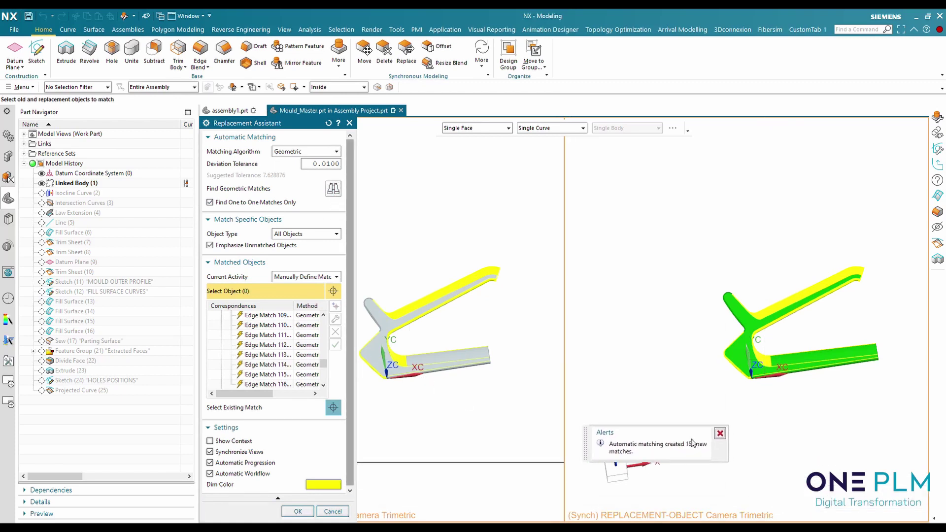
middle_click_drag(536, 379, 429, 376)
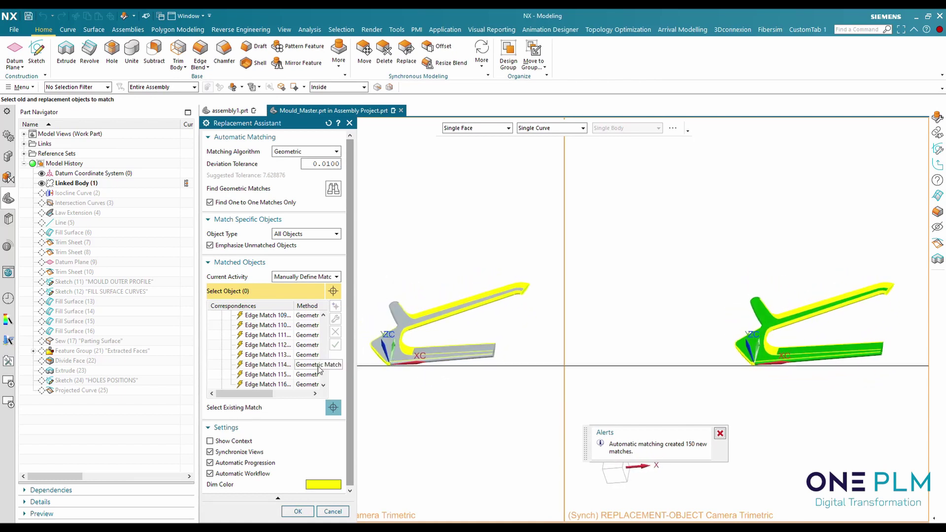
left_click_drag(325, 368, 329, 321)
Step: Accept the geometric matches on the Linked Body correspondence, leaving 49 of 199 unmatched
right_click(242, 315)
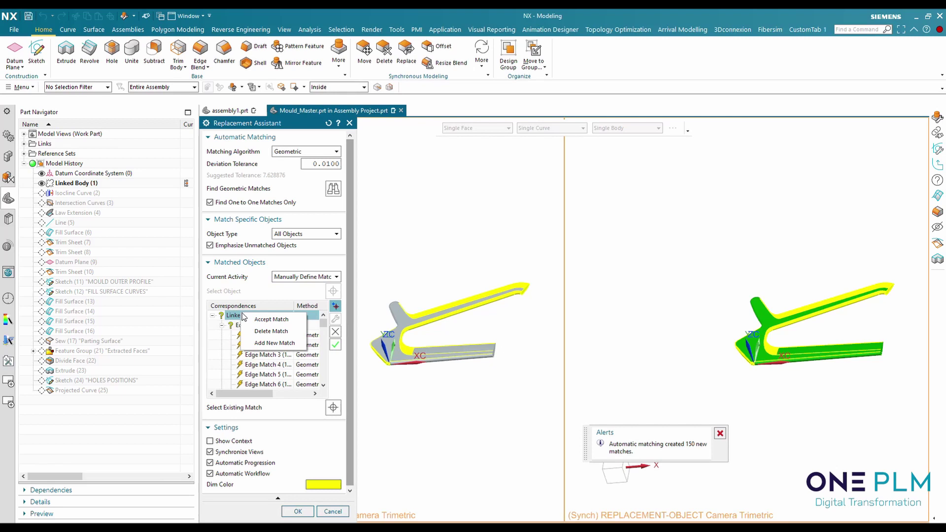
left_click(272, 320)
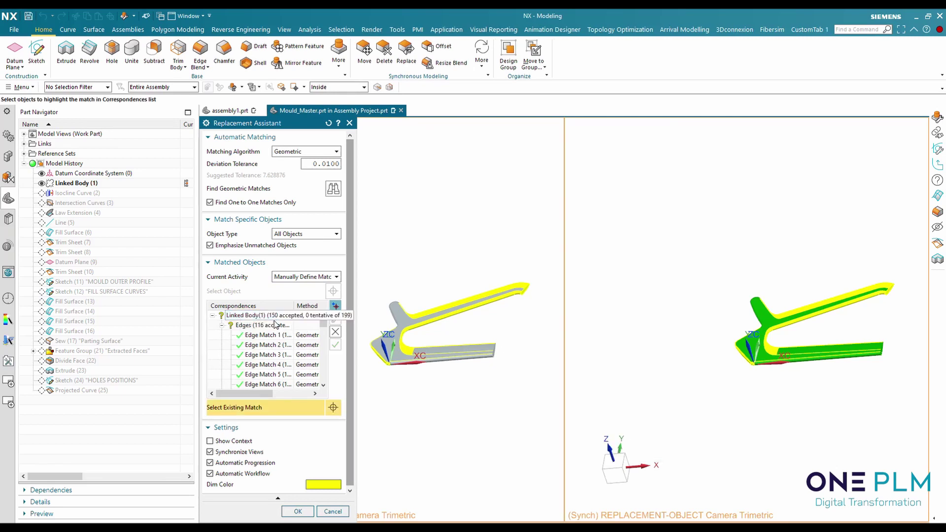
mouse_move(324, 327)
left_mouse_down()
mouse_move(331, 384)
mouse_move(328, 324)
left_mouse_up()
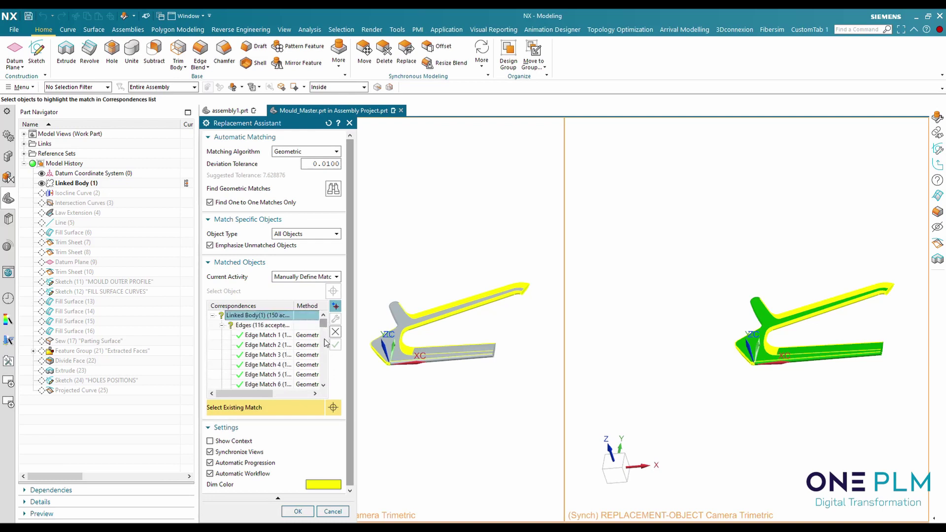
middle_click_drag(446, 324, 449, 324)
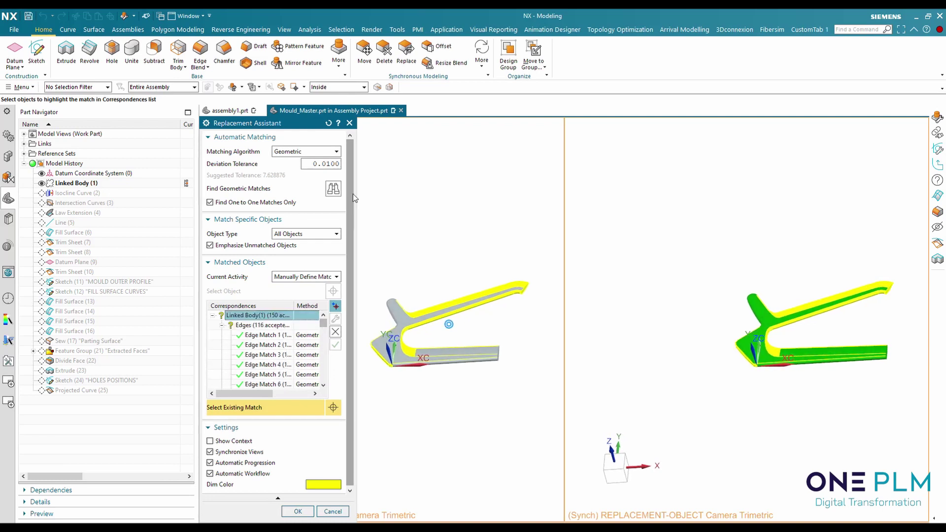
Step: Switch the matching algorithm to Infer from Accepted and find new edge matches
left_click(339, 152)
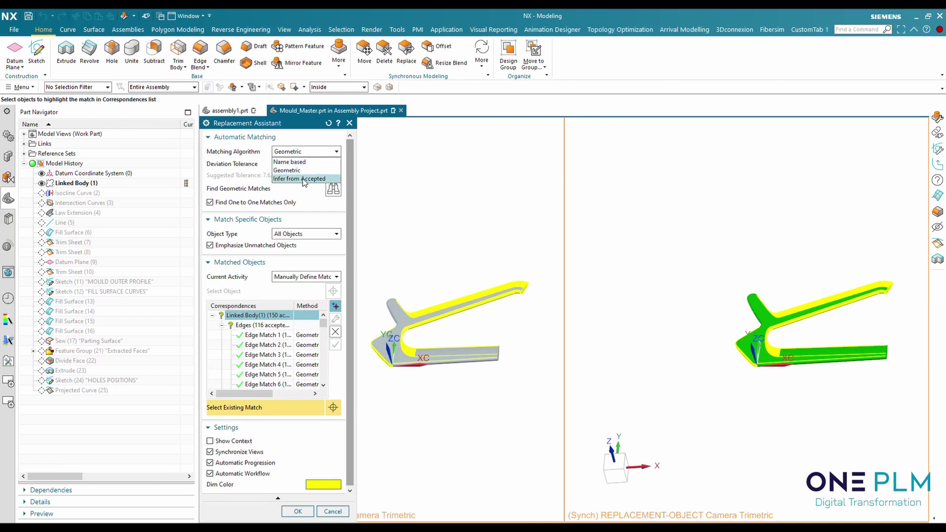
left_click(303, 178)
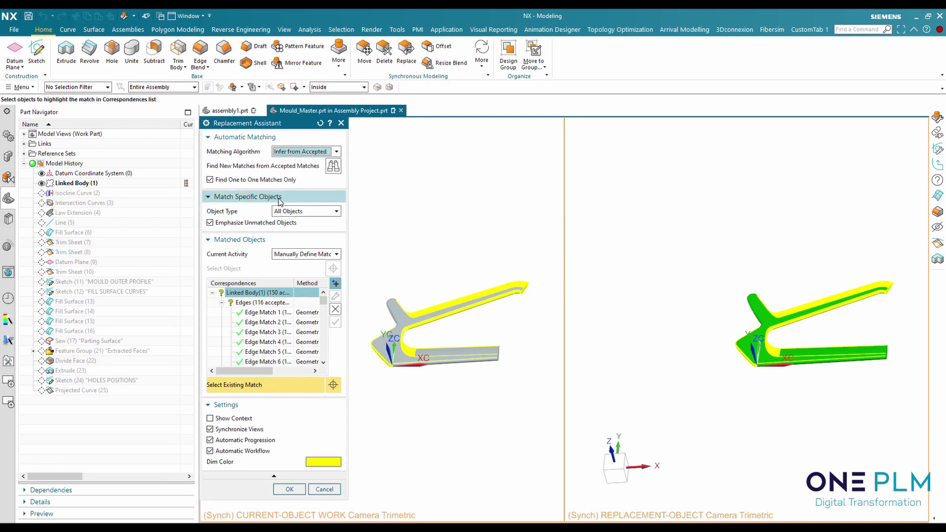
left_click(334, 167)
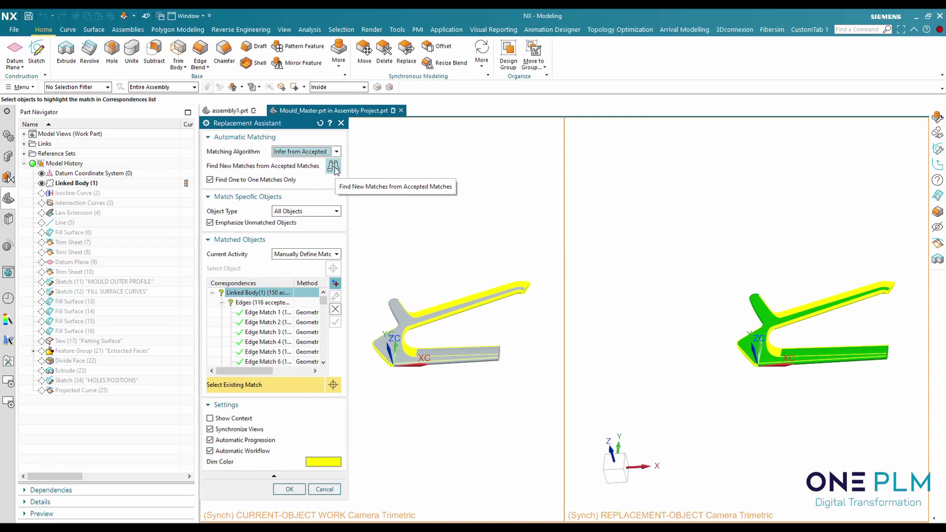
left_click(333, 168)
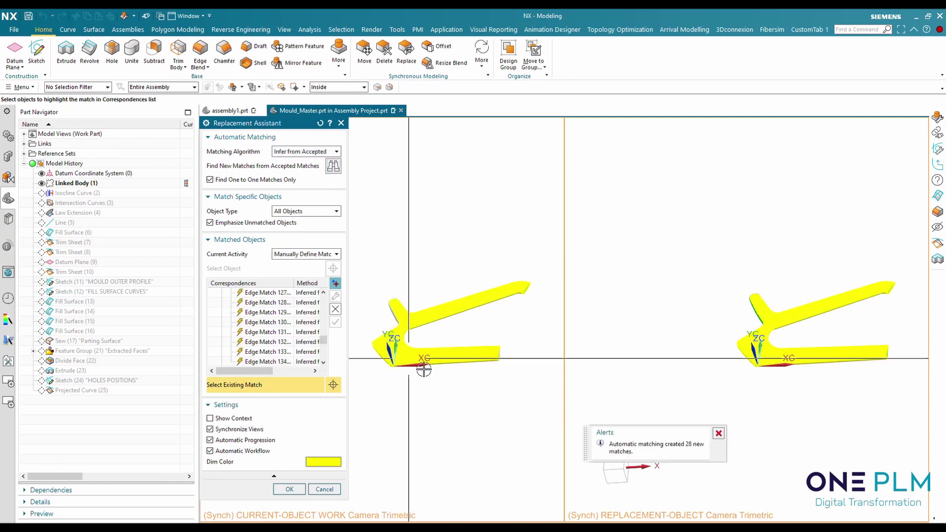
Step: Accept the 28 inferred matches on the Linked Body, then infer 20 more
middle_click_drag(726, 454, 661, 453)
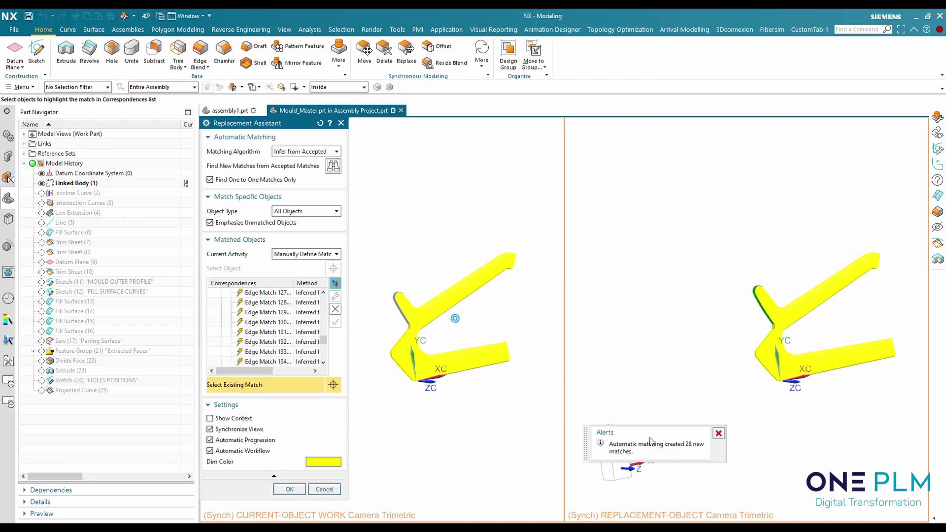
left_click_drag(324, 347, 323, 300)
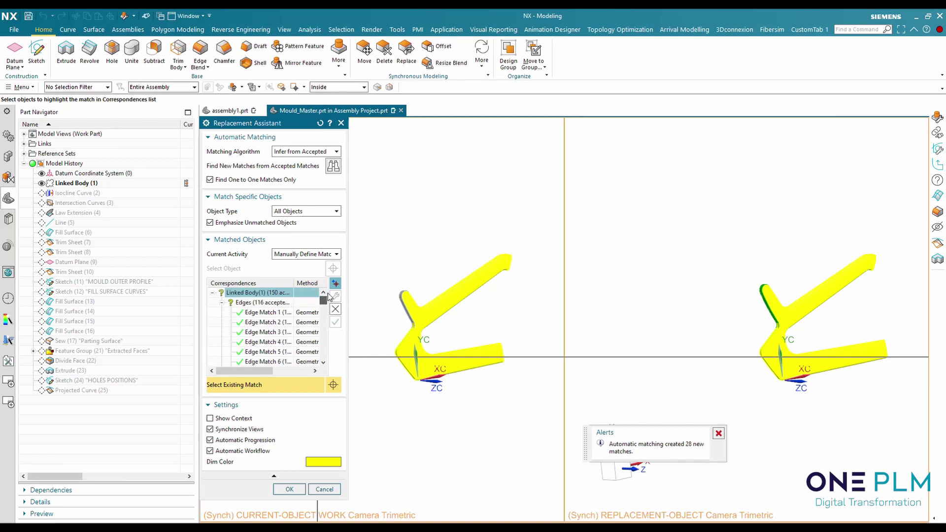
right_click(249, 294)
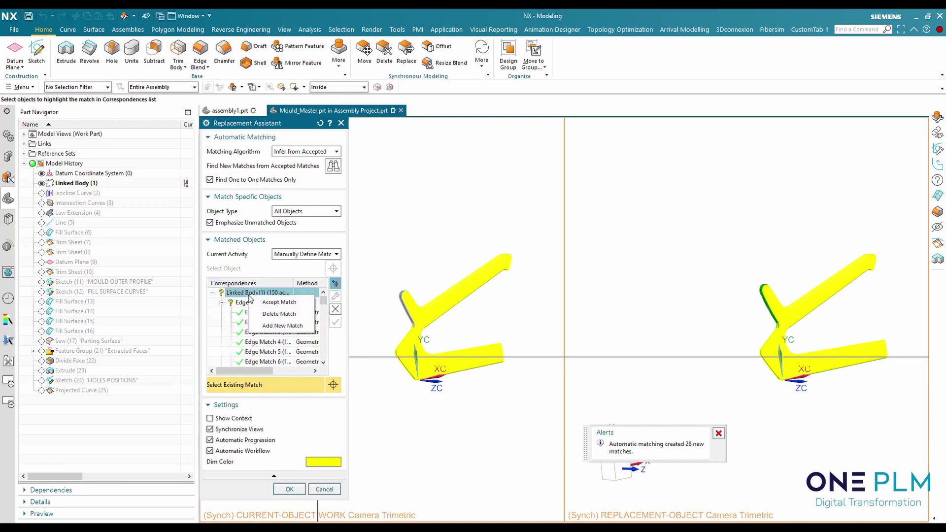
left_click(293, 304)
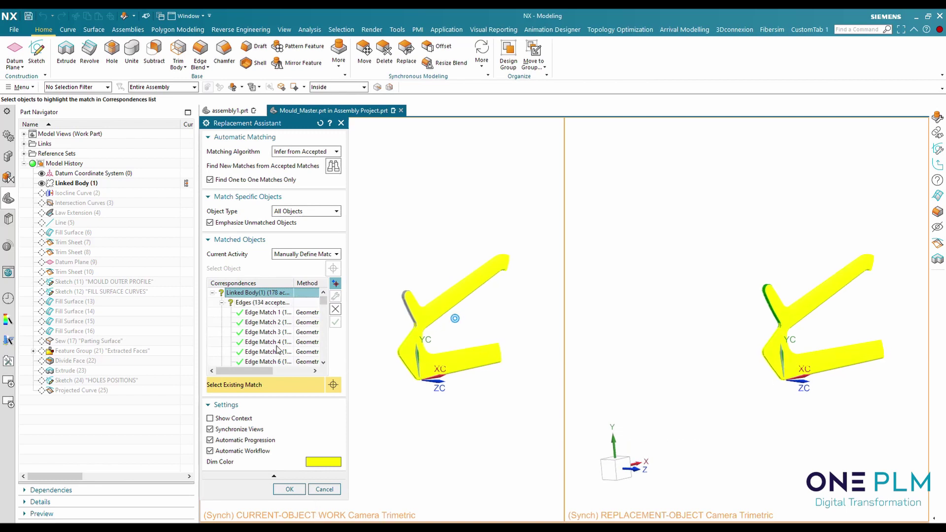
left_click(334, 167)
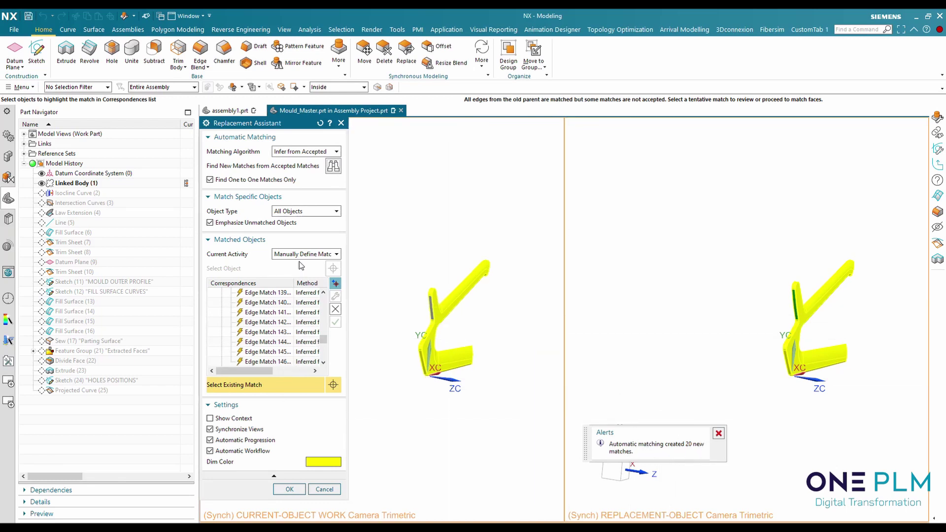
Step: Accept all remaining tentative edge matches on the Linked Body
left_click_drag(323, 340, 324, 297)
scroll(326, 296, "up", 5)
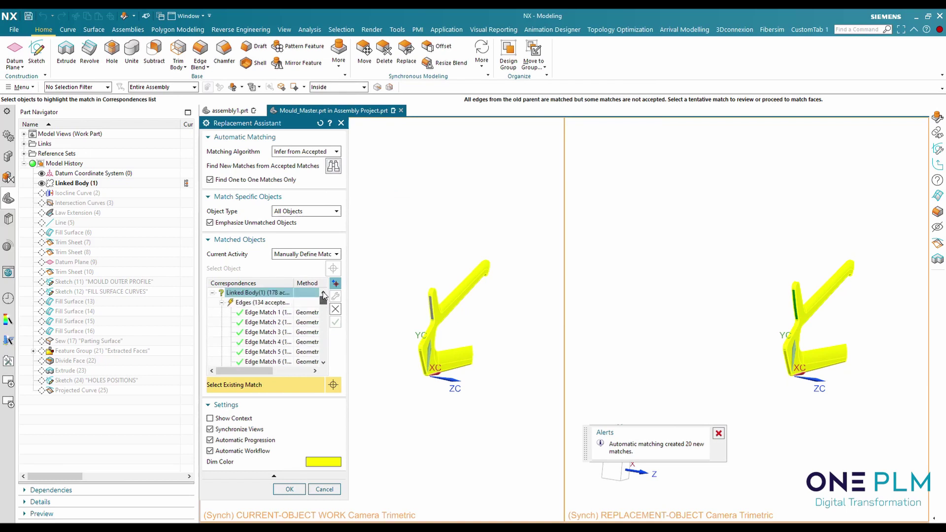
right_click(247, 294)
left_click(279, 302)
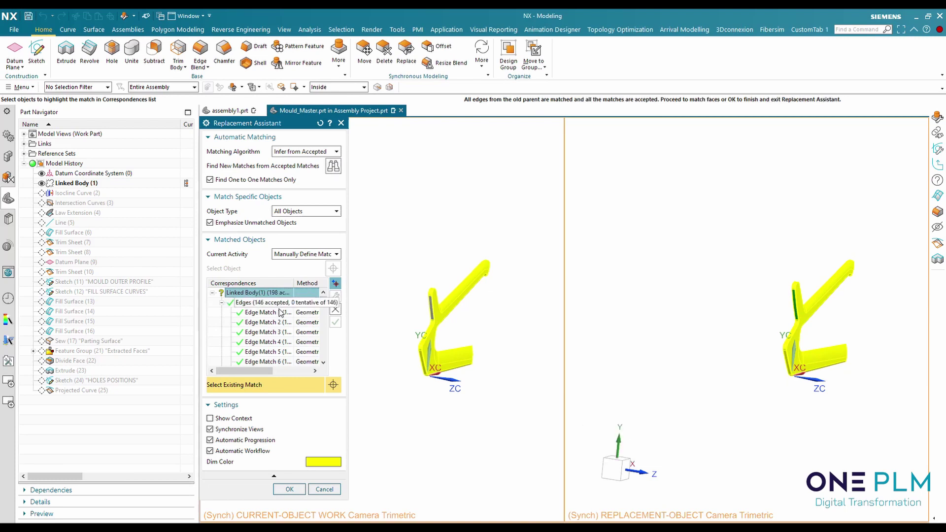
Step: Find the remaining face match and accept it so all 199 objects are matched
left_click(334, 166)
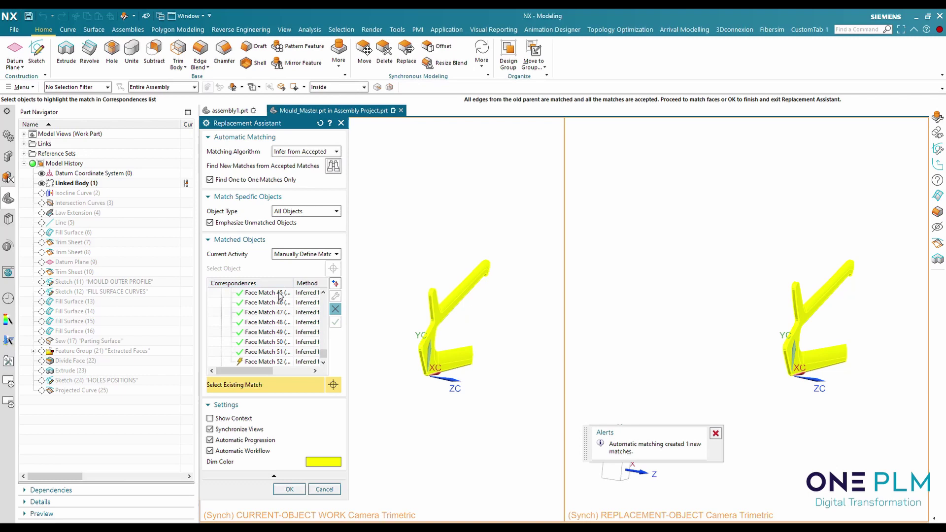
left_click_drag(322, 354, 325, 298)
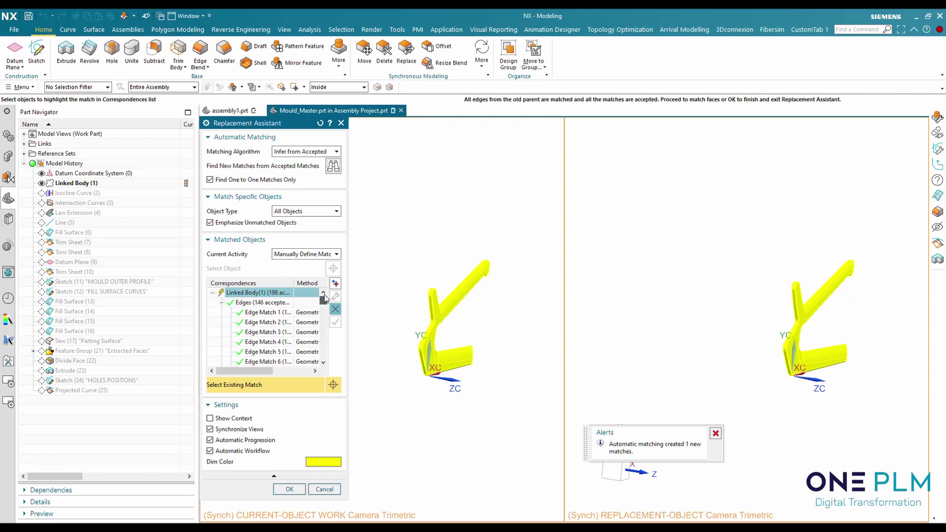
right_click(275, 294)
left_click(277, 304)
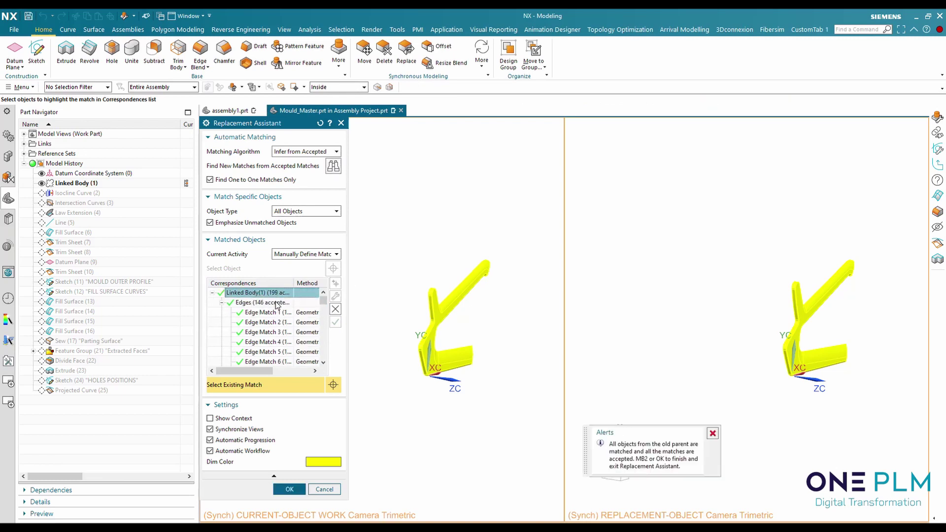
Step: Confirm both dialogs to relink Mould_Master to customer data_v2, then show the Assembly Navigator
left_click(290, 491)
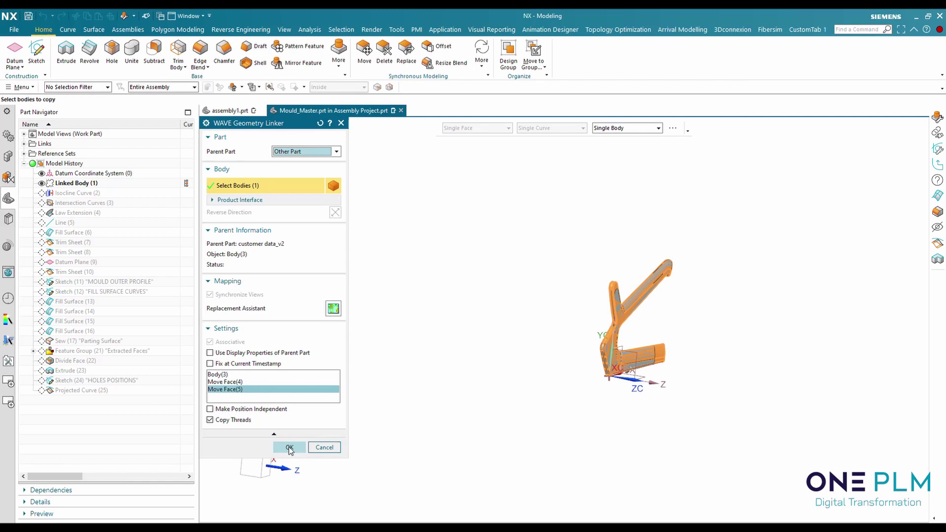
left_click(290, 447)
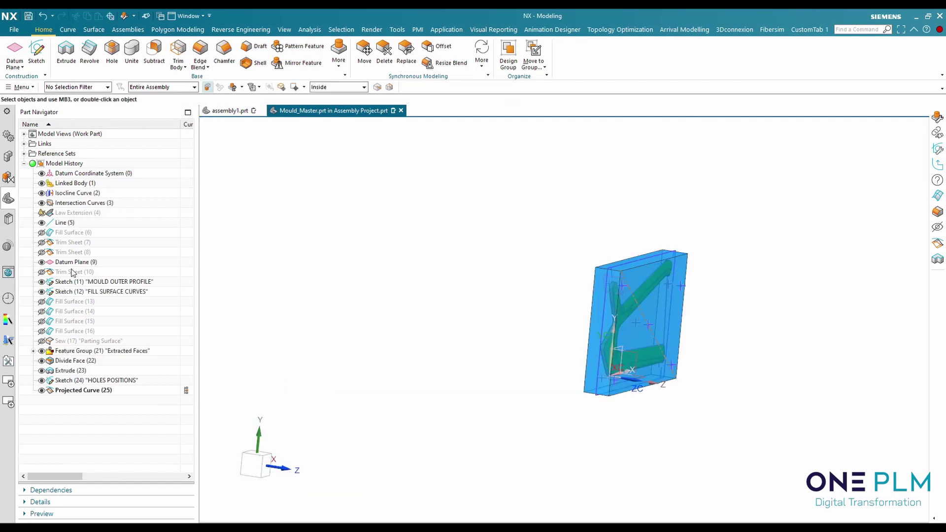
left_click(7, 157)
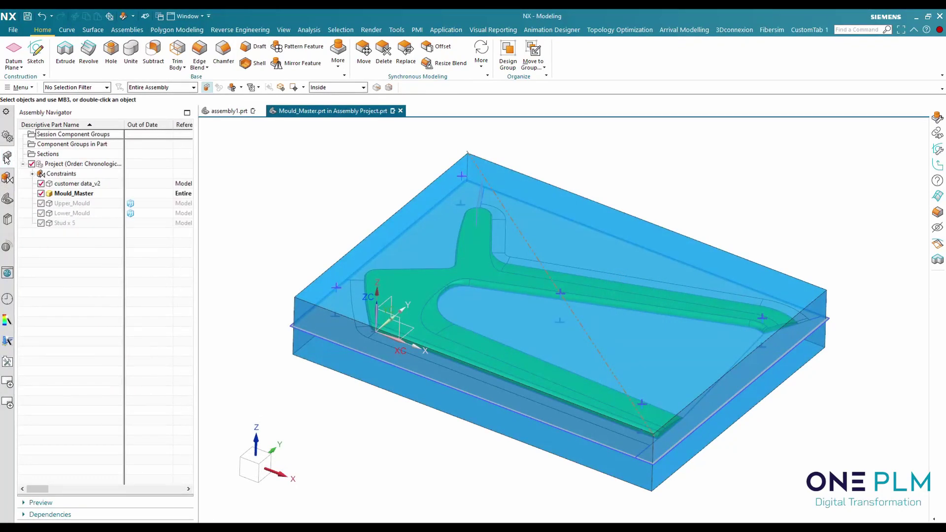
Step: Make Stud x 5 visible and inspect their placement on the regenerated mould block
left_click(41, 225)
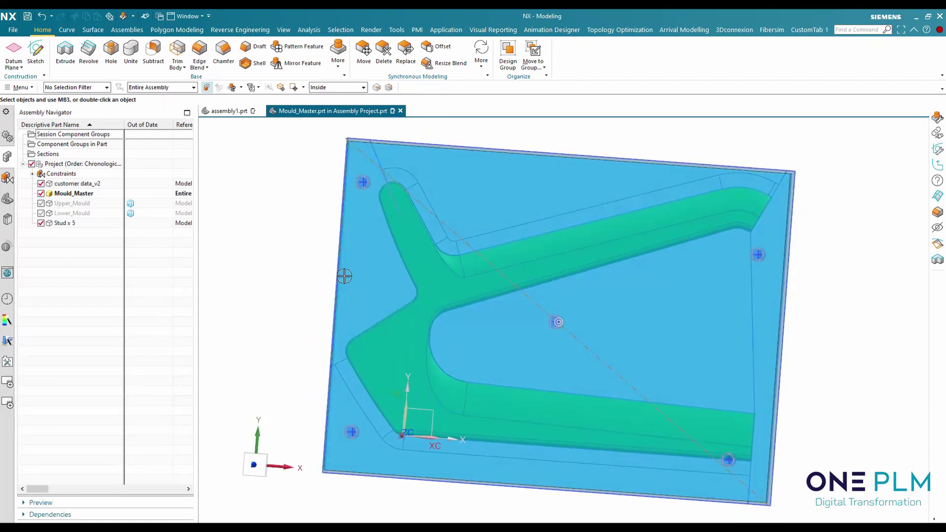
scroll(882, 371, "up", 6)
scroll(882, 371, "up", 3)
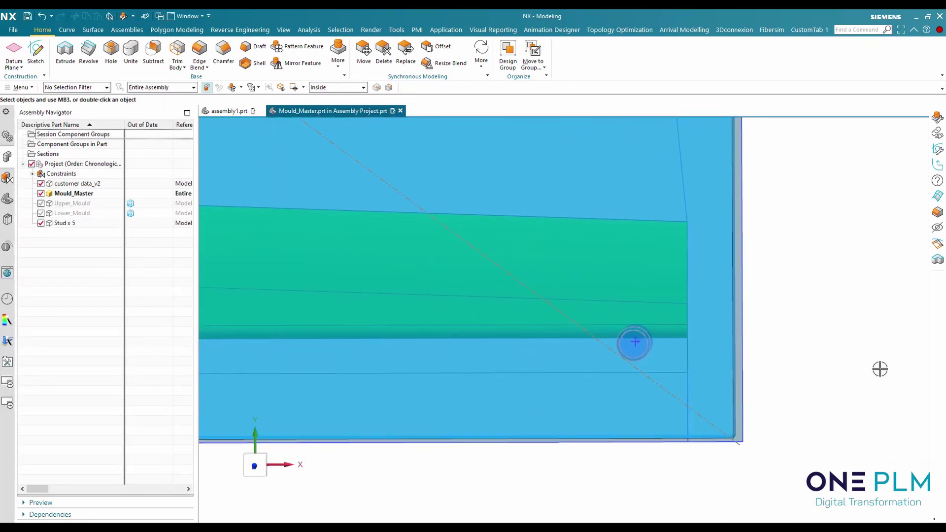
middle_click_drag(878, 366, 874, 363)
scroll(875, 363, "down", 6)
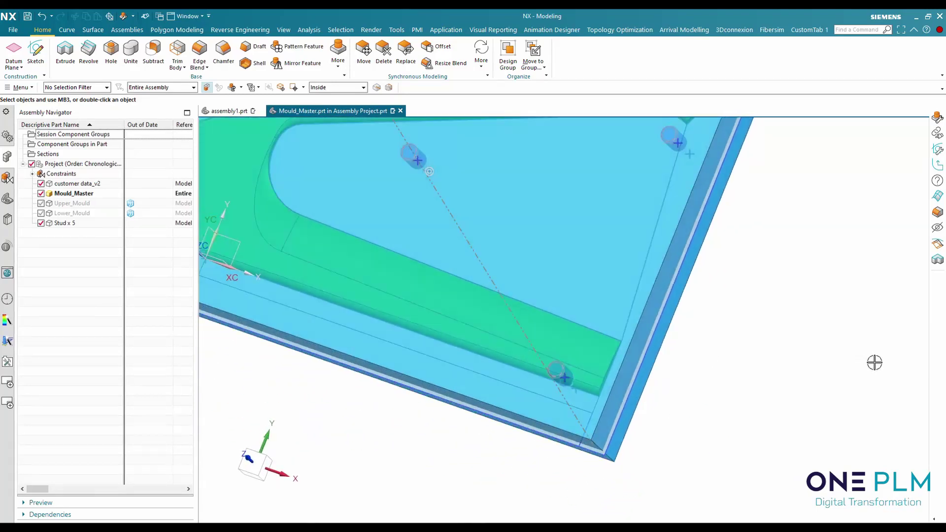
middle_click_drag(440, 307, 429, 296)
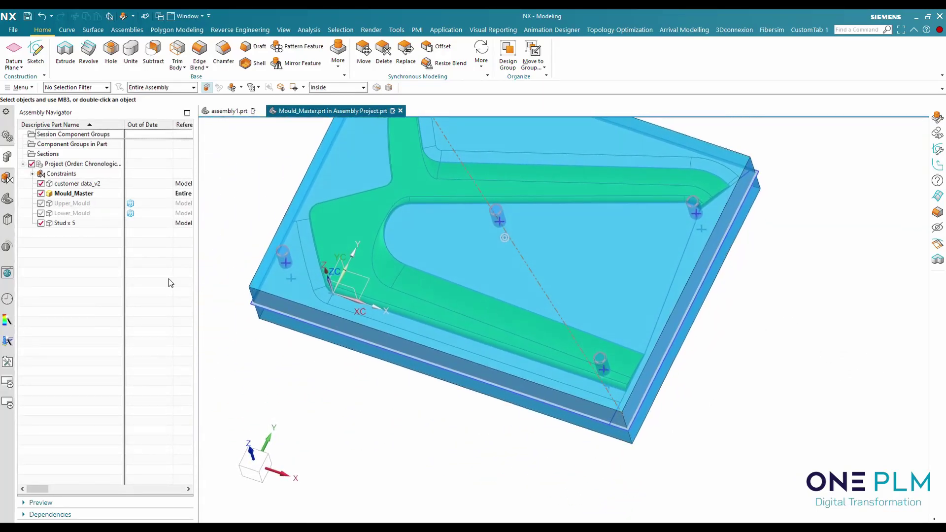
Step: Edit the HOLES POSITIONS sketch, changing dimension p32 from 30 to 80, and finish the sketch
left_click(13, 199)
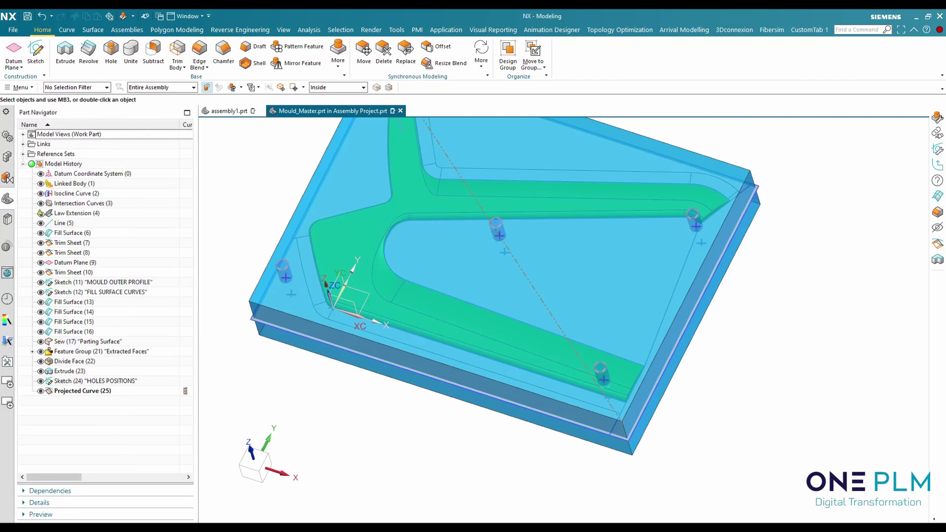
left_click(109, 381)
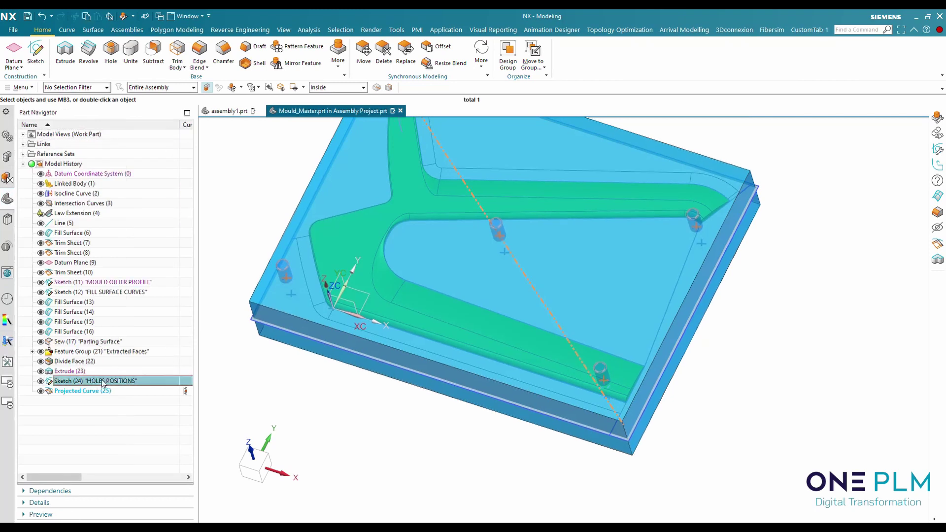
double_click(104, 382)
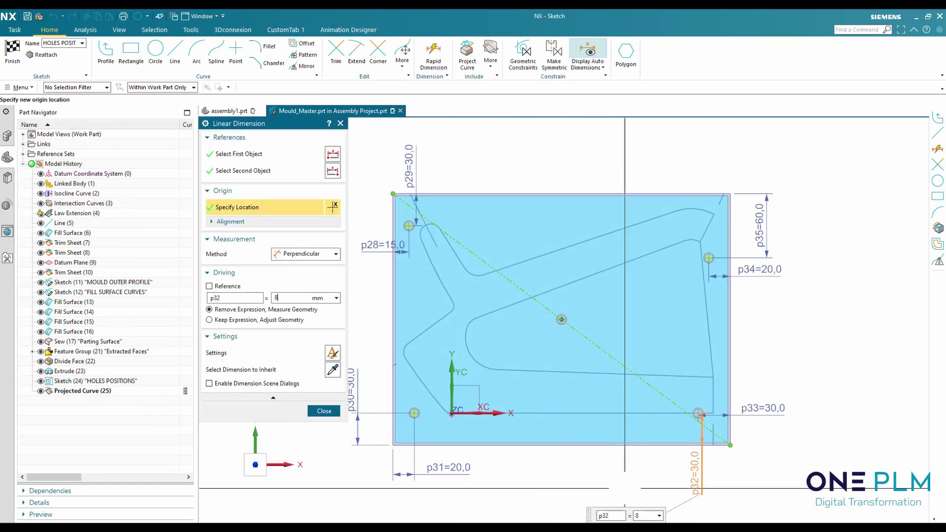
key("Return")
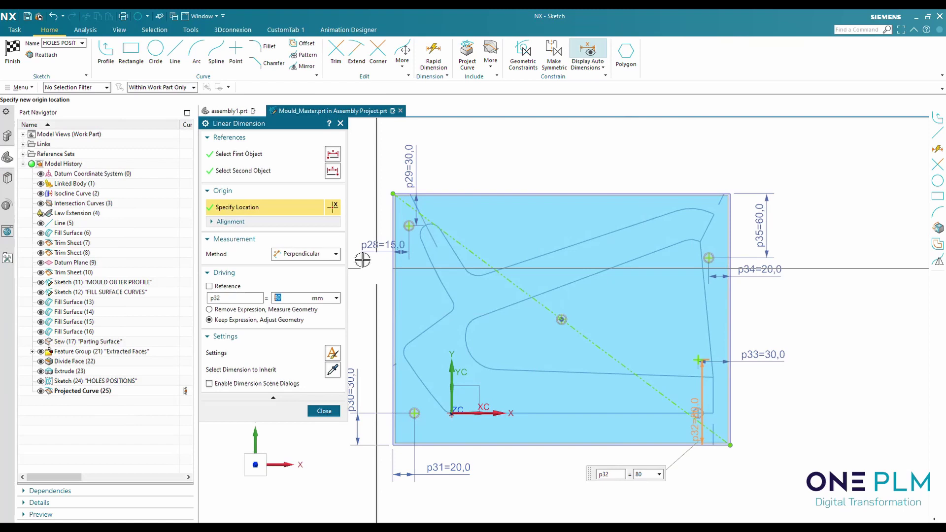
left_click(23, 59)
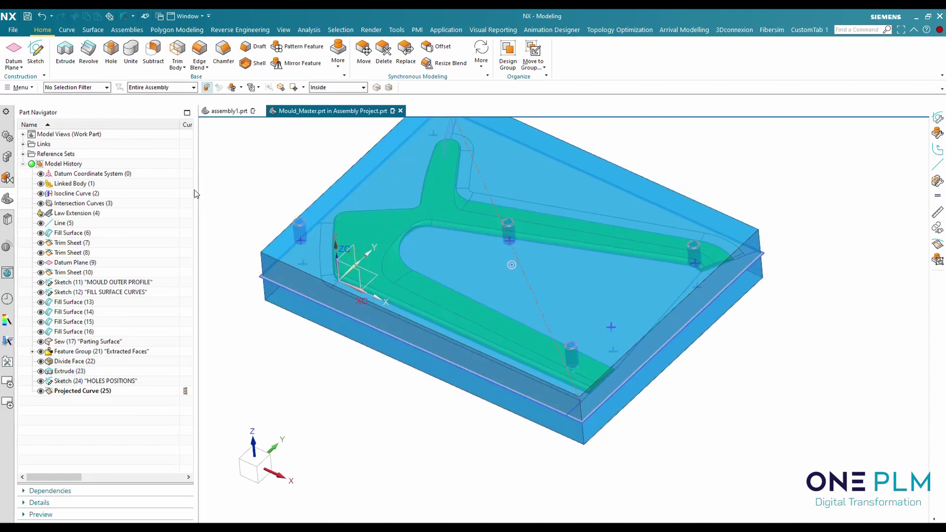
Step: Make the Project assembly the displayed part and view it in trimetric orientation
left_click(8, 156)
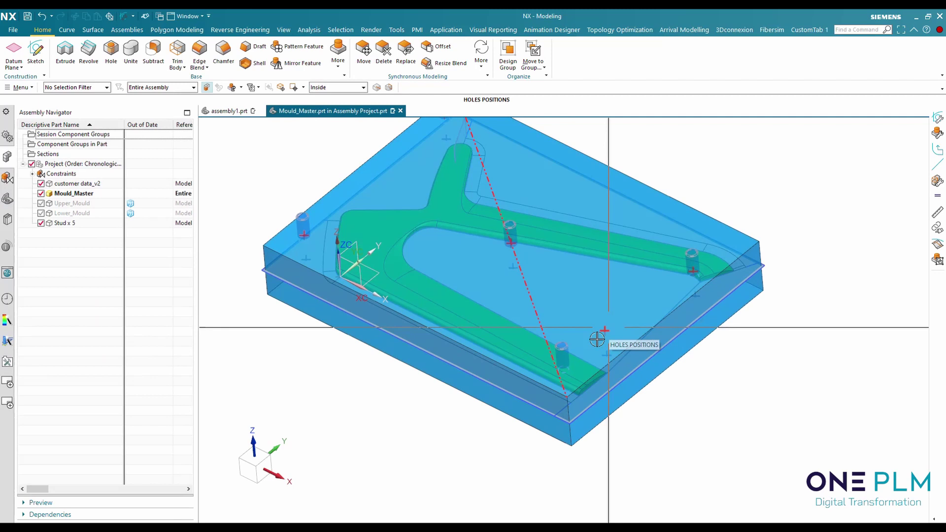
mouse_move(604, 336)
middle_mouse_down()
mouse_move(381, 459)
mouse_move(356, 450)
mouse_move(357, 436)
middle_mouse_up()
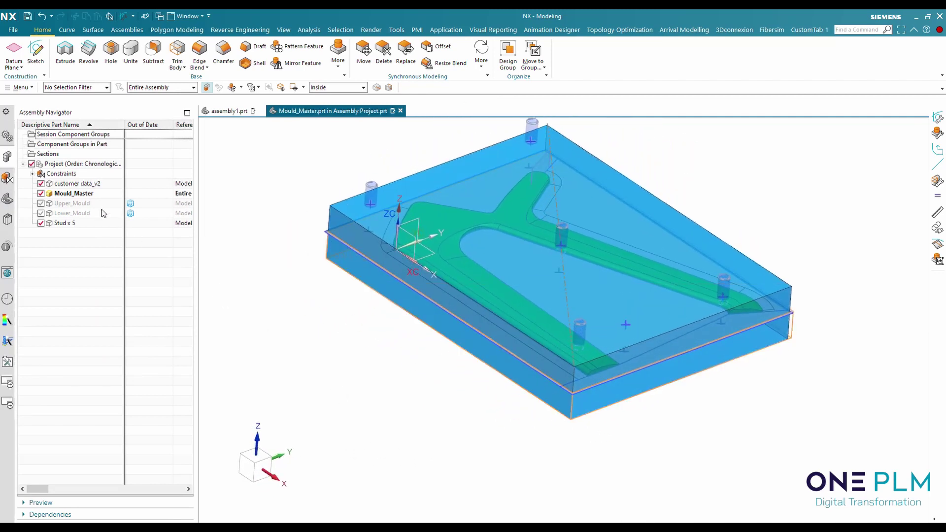
double_click(61, 164)
middle_click_drag(348, 364, 334, 358)
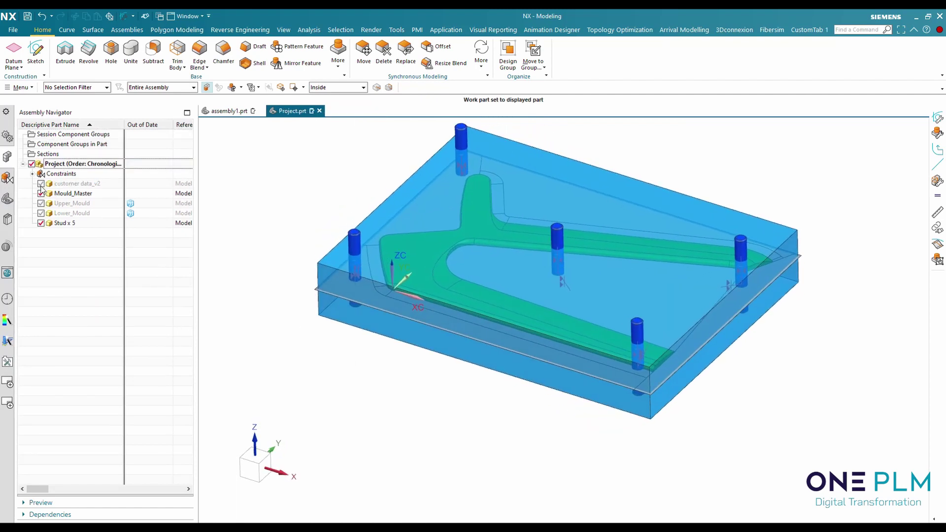
middle_click_drag(266, 456, 319, 414)
key("Home")
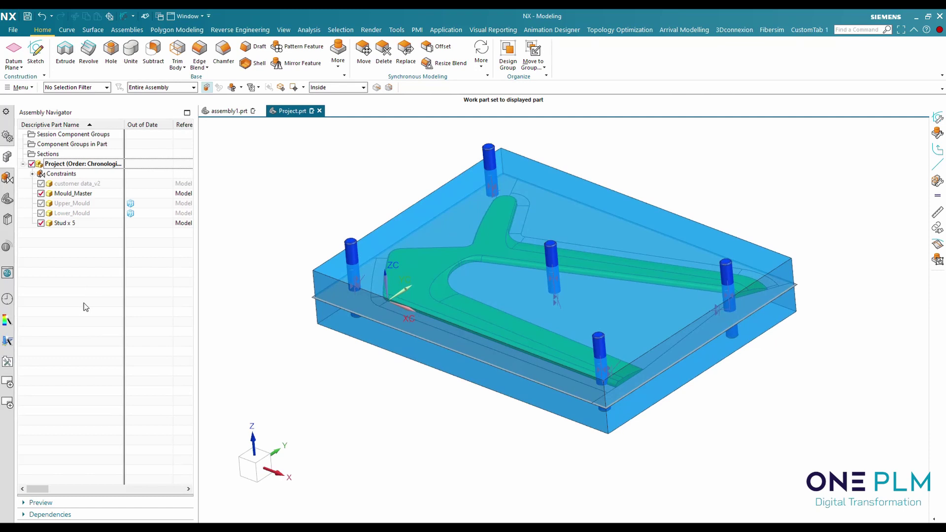
Step: Hide Mould_Master, show Upper_Mould, and open the WAVE Associativity Manager
left_click(41, 194)
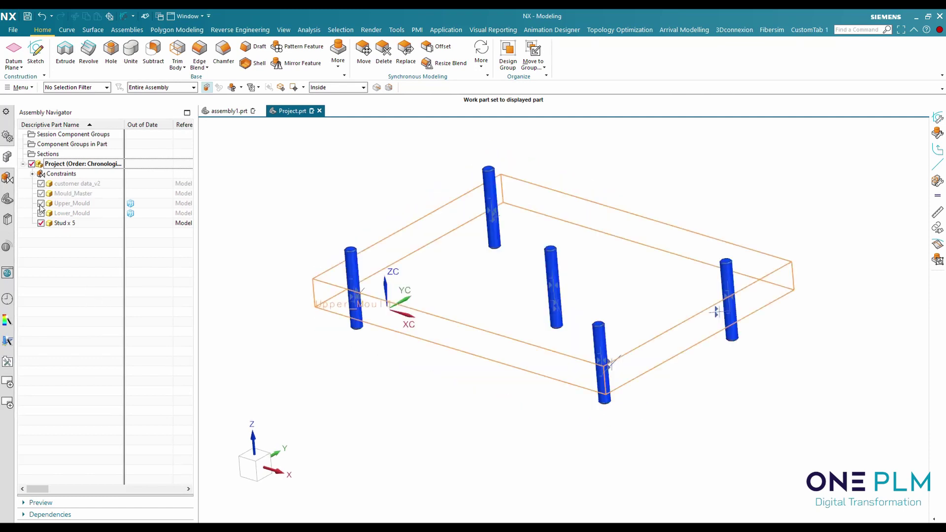
left_click(41, 204)
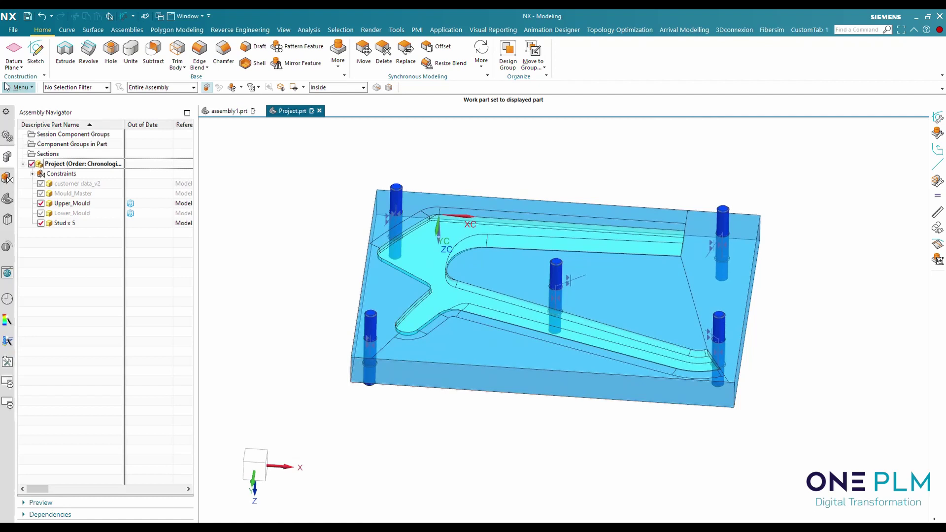
left_click(21, 88)
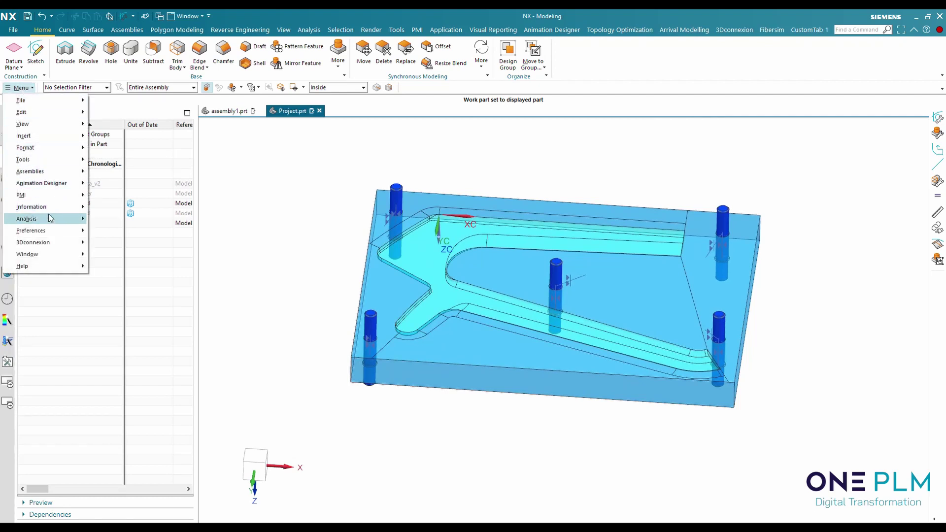
mouse_move(45, 171)
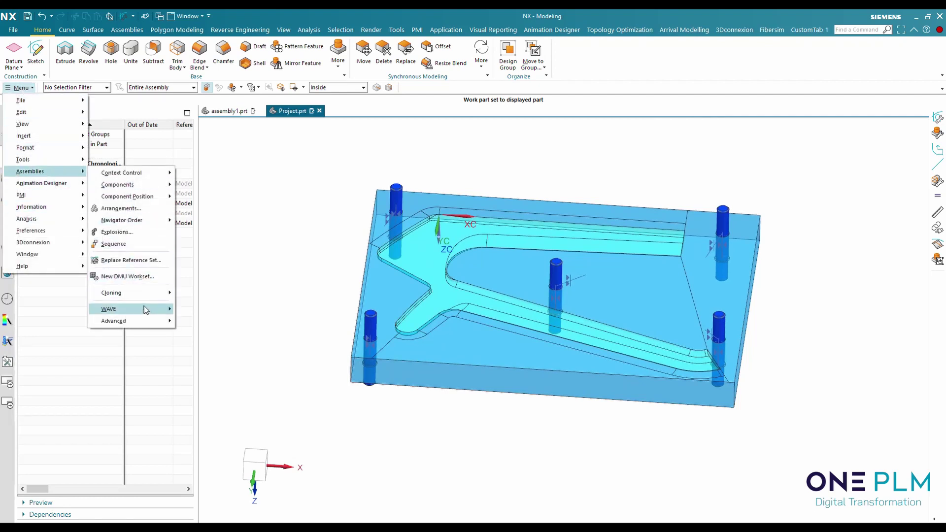
mouse_move(144, 309)
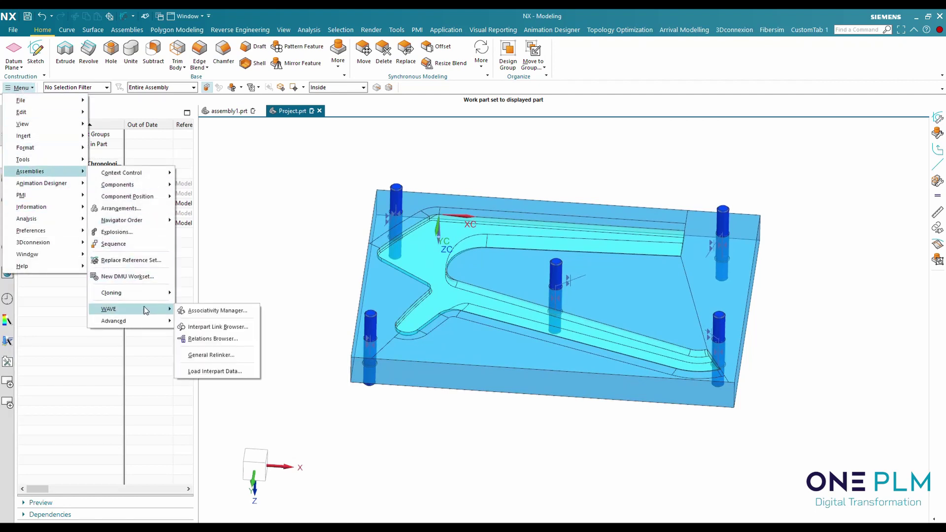
left_click(222, 309)
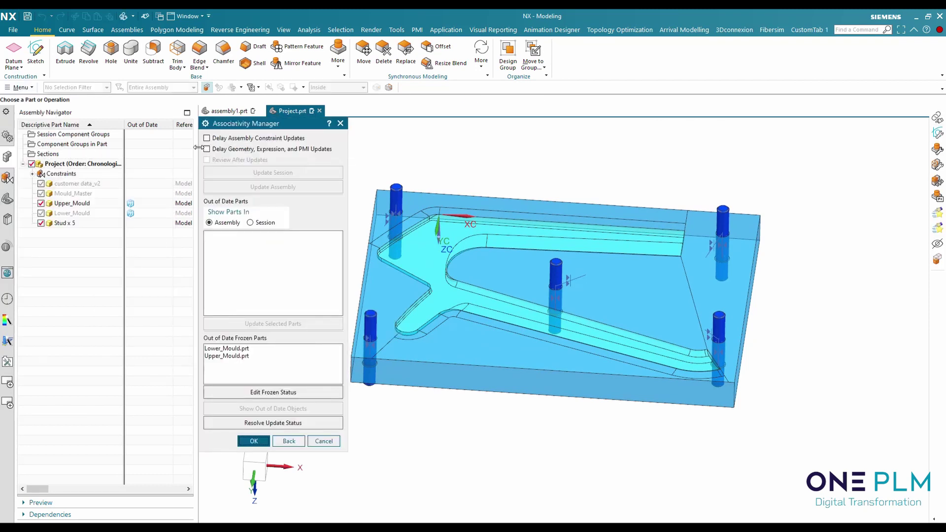
Step: Enable Delay Geometry Updates and Review After Updates, and unfreeze Upper_Mould.prt
left_click(207, 149)
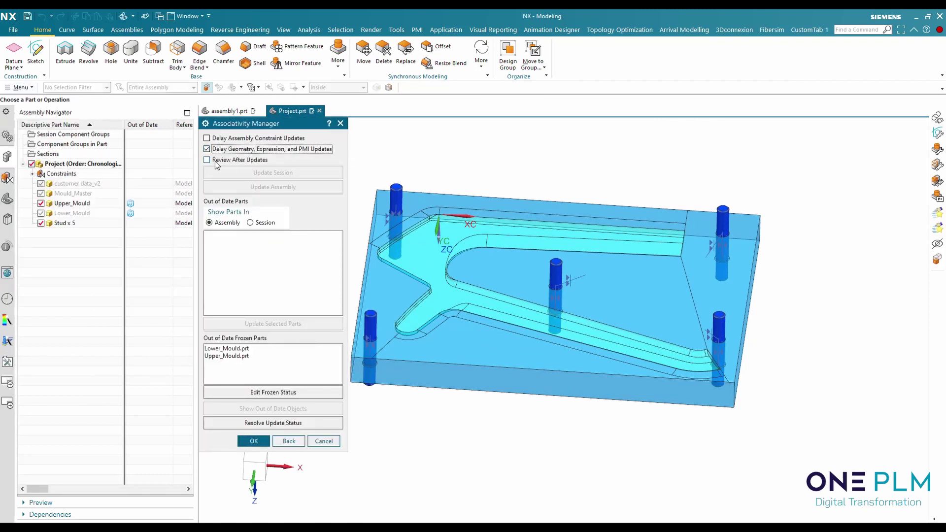
left_click(211, 161)
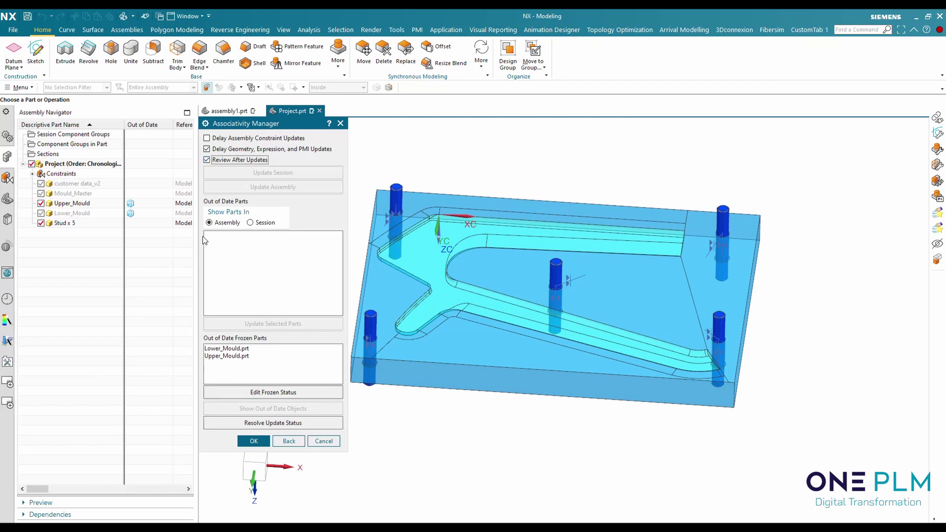
left_click(260, 391)
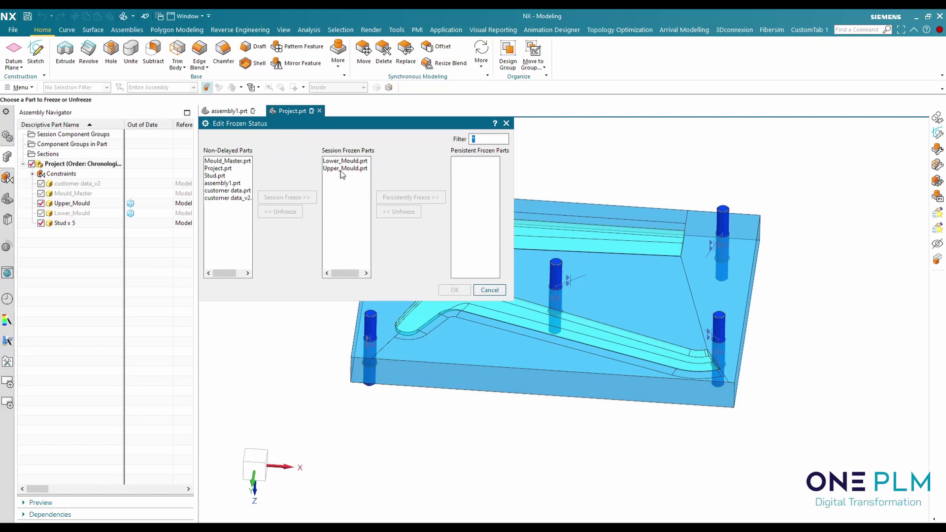
left_click(341, 169)
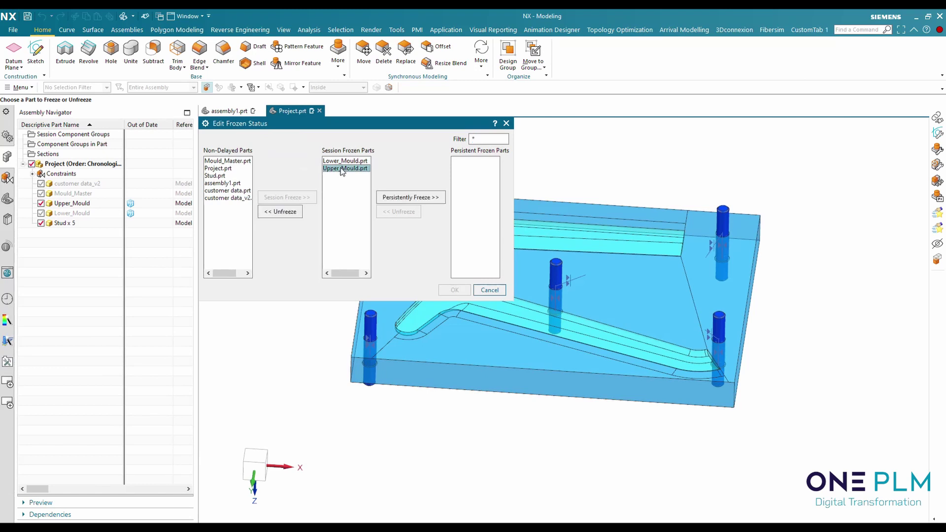
left_click(279, 212)
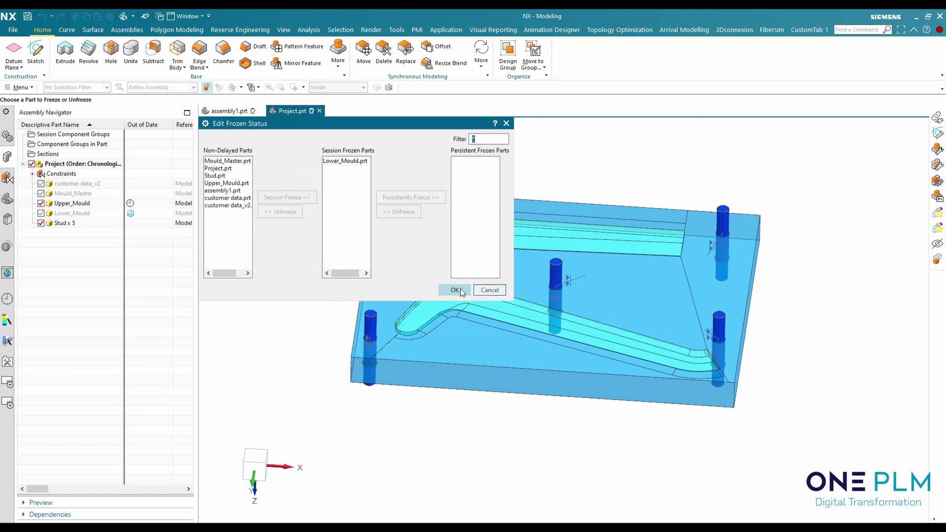
left_click(455, 290)
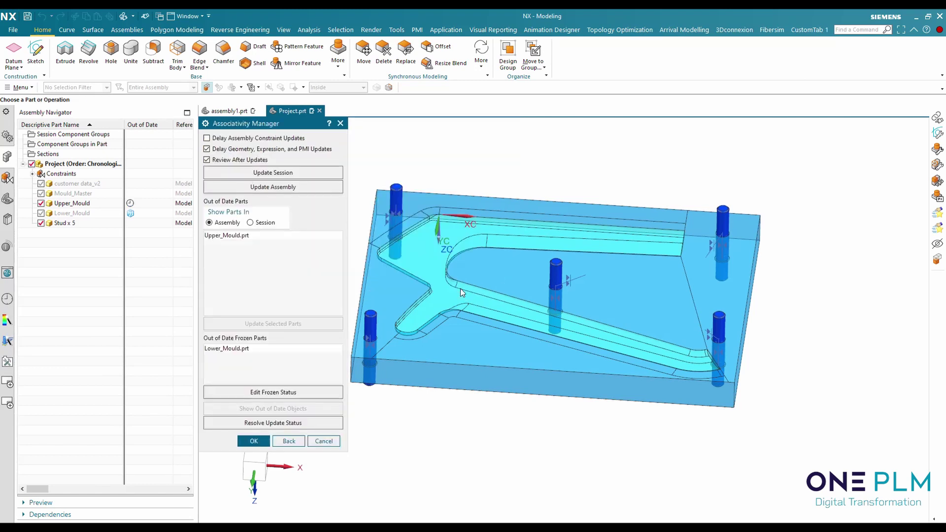
Step: Update Upper_Mould.prt and compare its before and after states before accepting
left_click(268, 173)
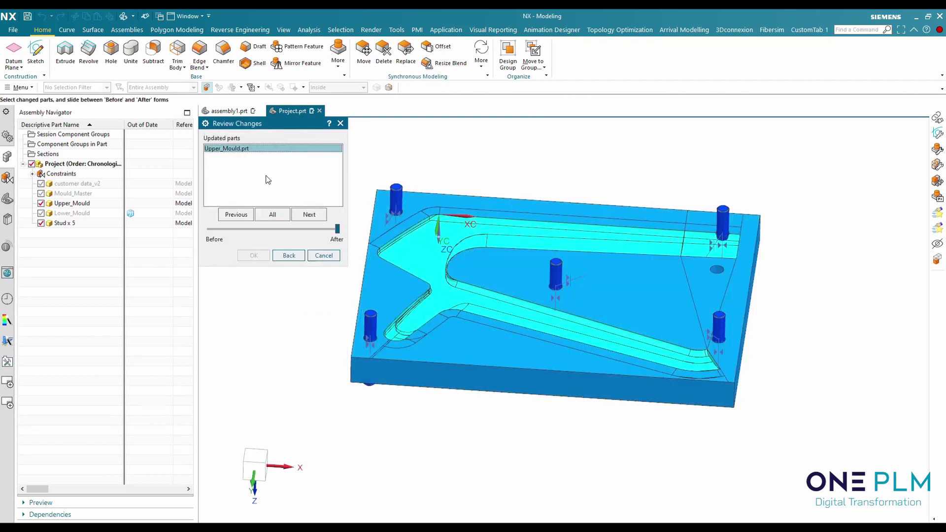
mouse_move(338, 229)
left_mouse_down()
mouse_move(209, 229)
mouse_move(326, 230)
mouse_move(219, 230)
mouse_move(338, 240)
mouse_move(271, 224)
mouse_move(213, 223)
mouse_move(338, 238)
left_mouse_up()
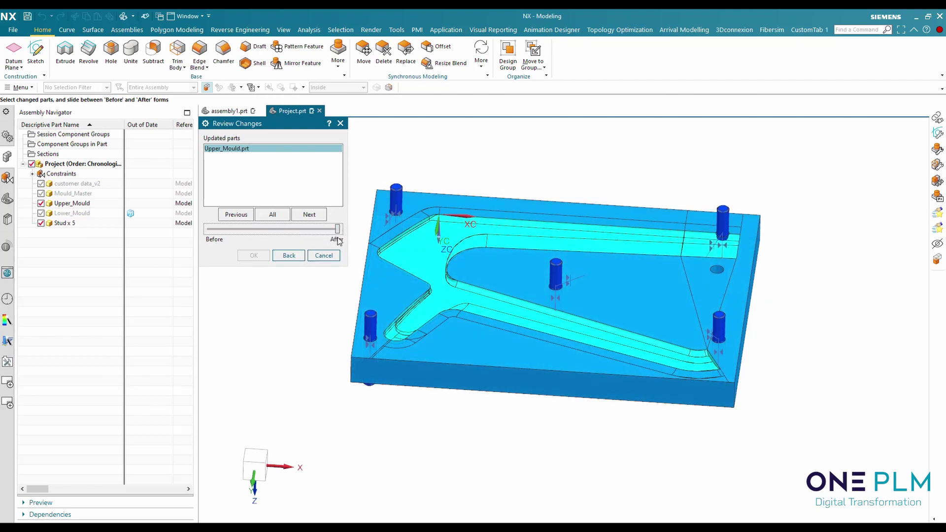
left_click(290, 256)
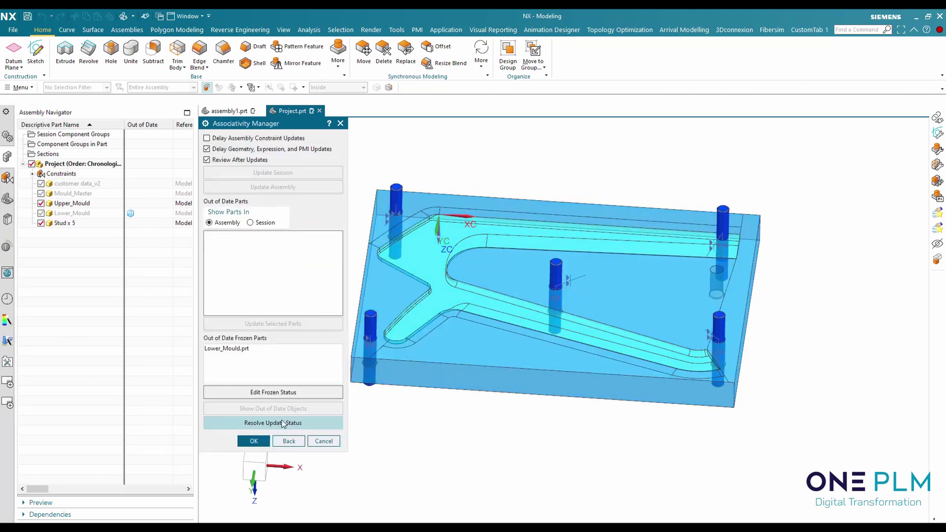
Step: Hide Upper_Mould, show Lower_Mould, and unfreeze Lower_Mould.prt
left_click(41, 203)
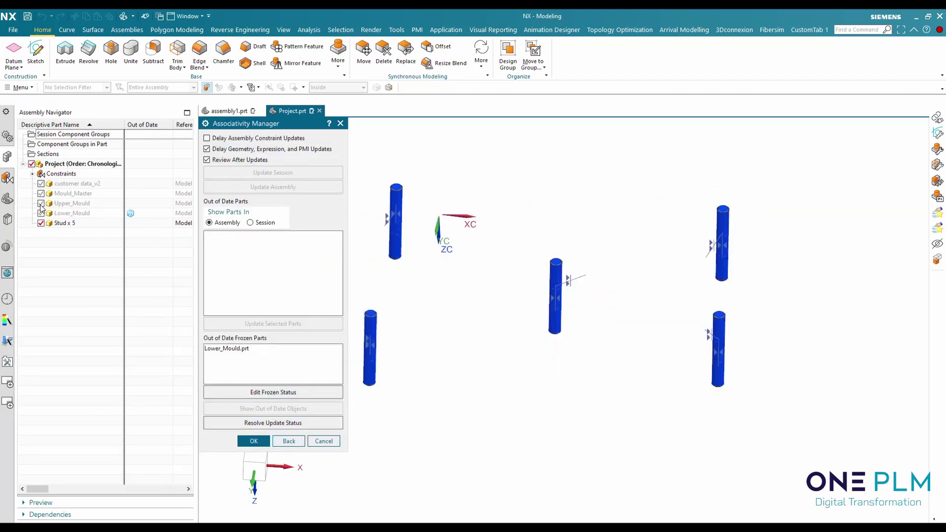
left_click(41, 213)
left_click(264, 393)
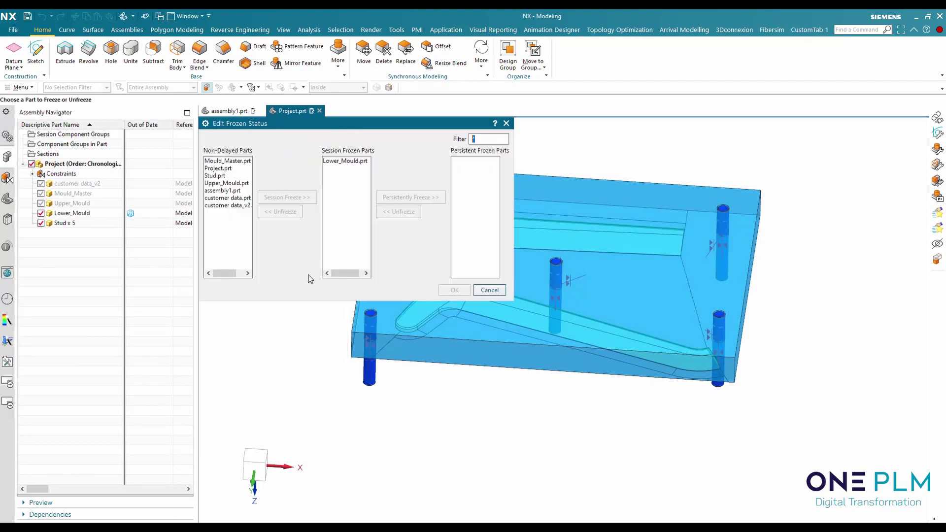
left_click(339, 161)
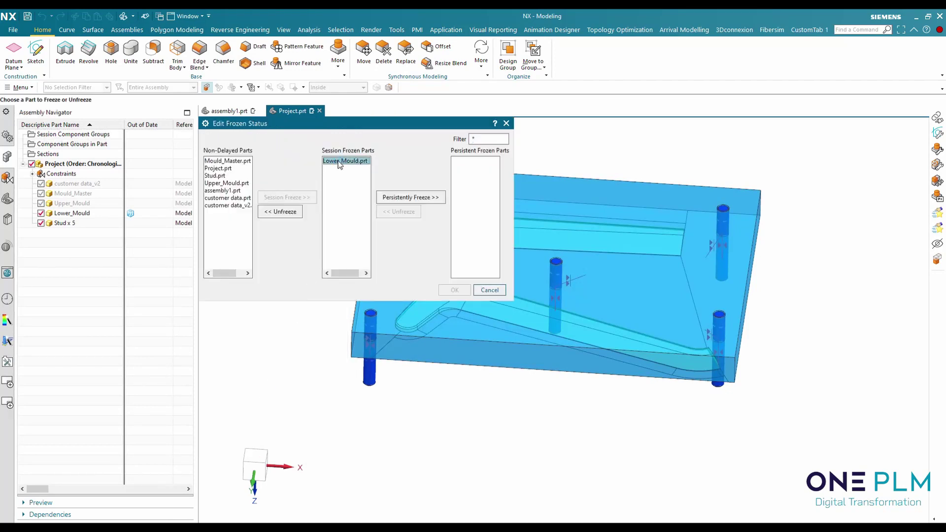
left_click(281, 213)
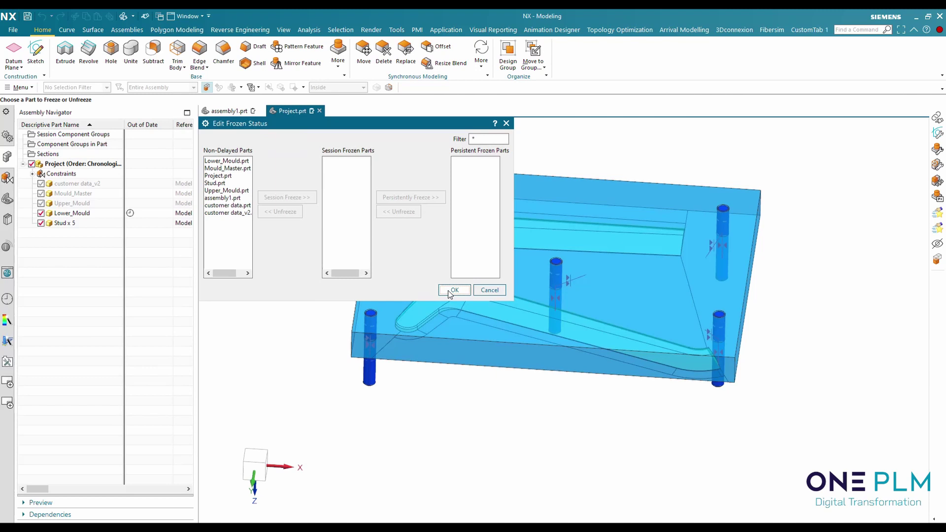
left_click(451, 291)
Step: Update Lower_Mould and the studs, reviewing the before and after changes
left_click(273, 173)
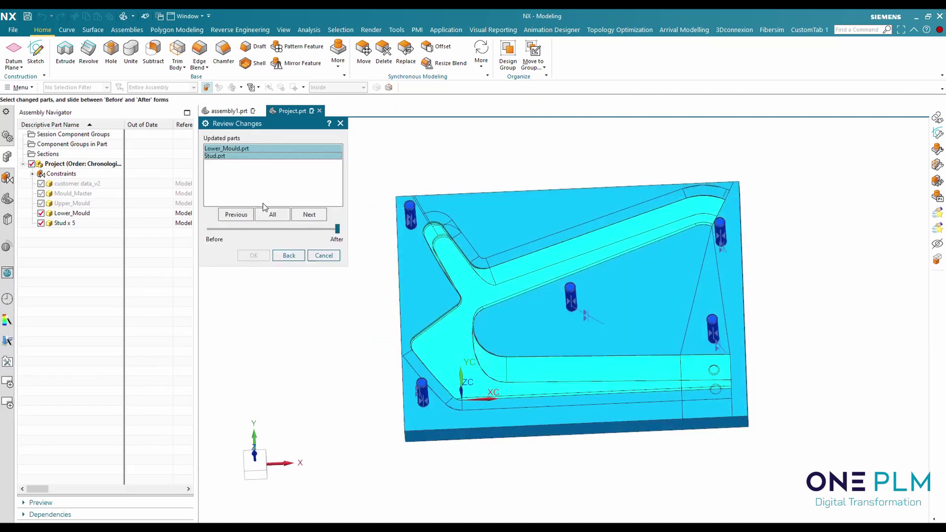
mouse_move(338, 233)
left_mouse_down()
mouse_move(200, 231)
mouse_move(338, 234)
mouse_move(180, 218)
mouse_move(329, 229)
left_mouse_up()
left_click(335, 257)
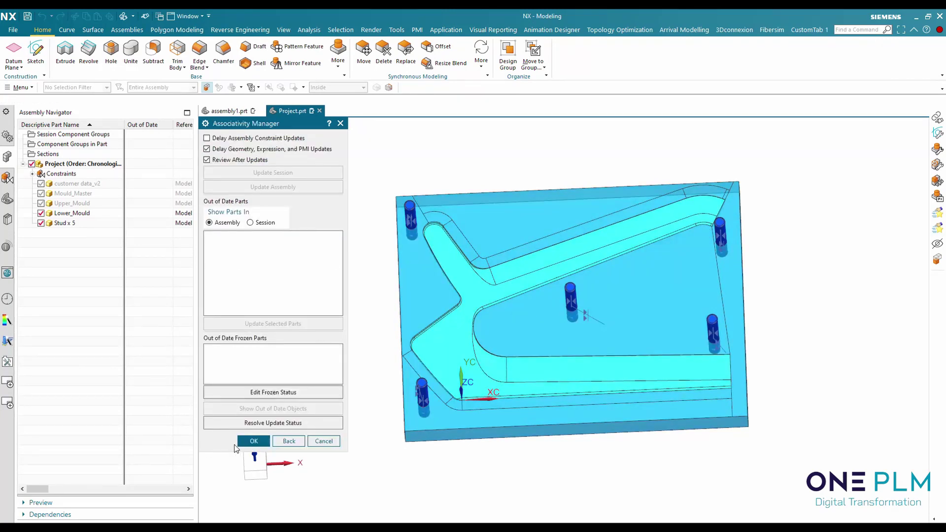
Step: Close the Associativity Manager, show Upper_Mould and hide Mould_Master to view moulds with the five studs
left_click(254, 442)
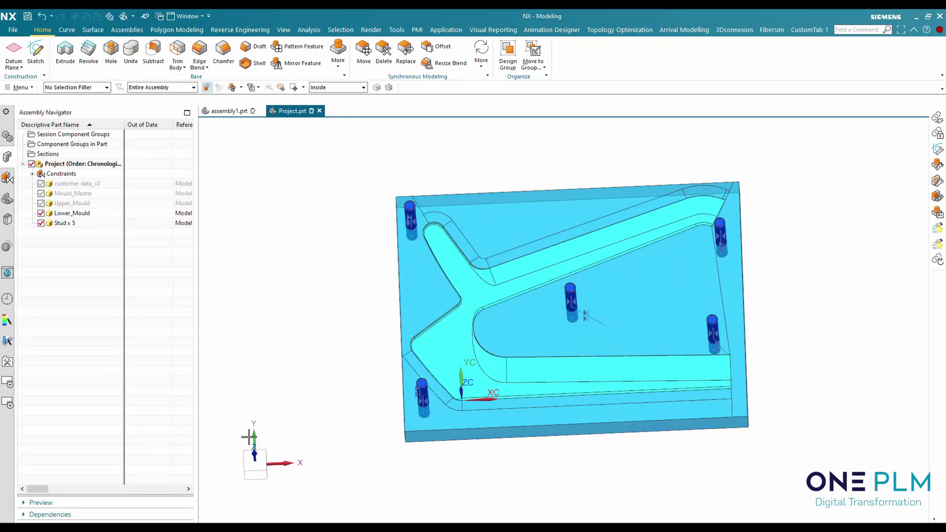
left_click(39, 204)
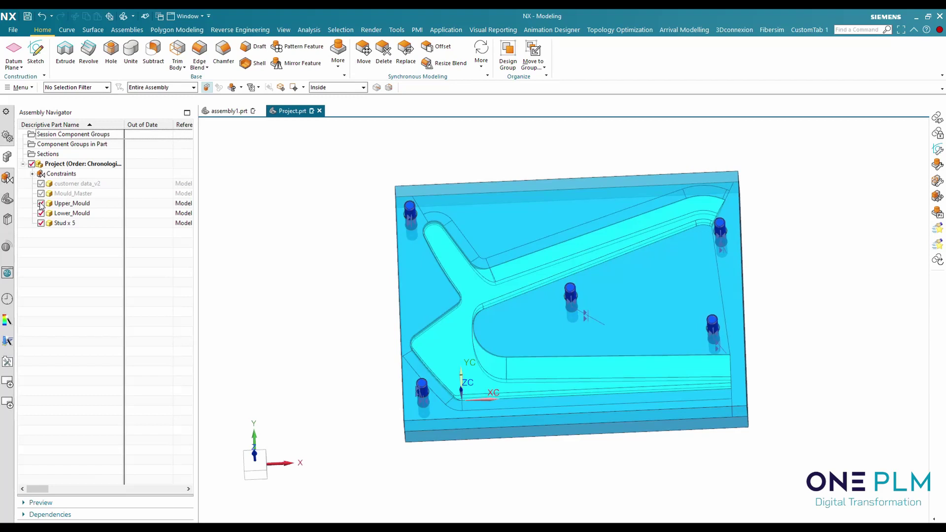
key("Home")
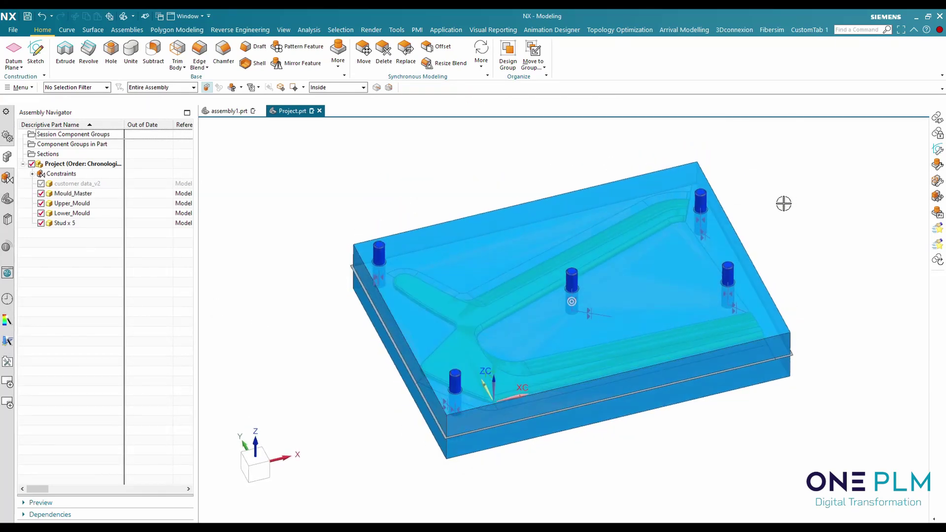
key("ctrl+alt+t")
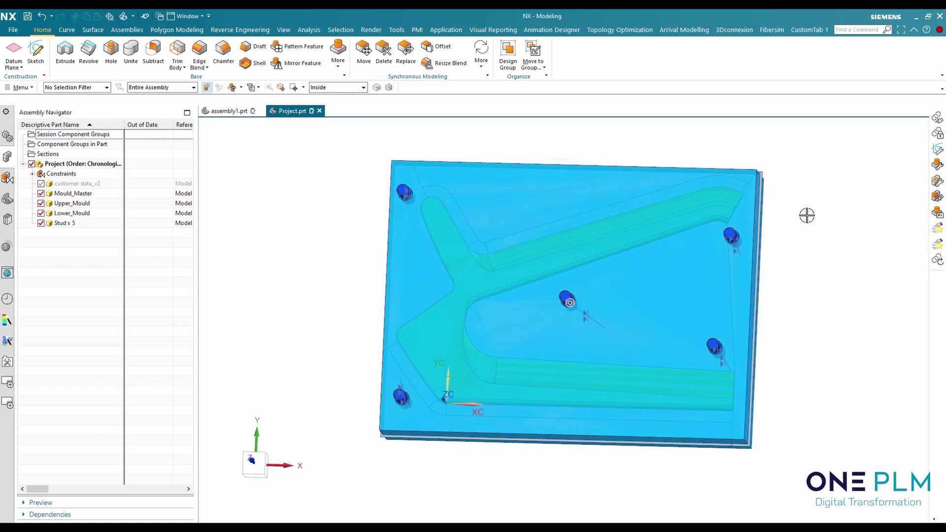
left_click(41, 194)
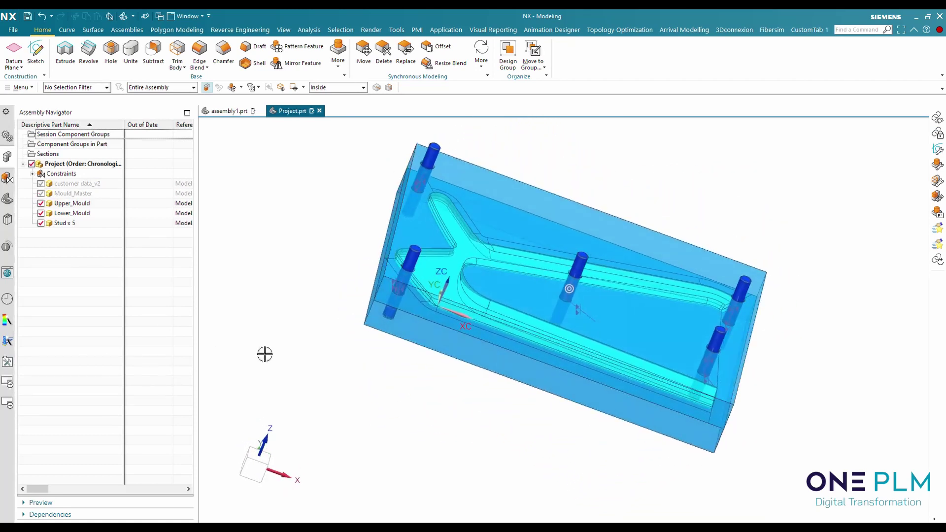